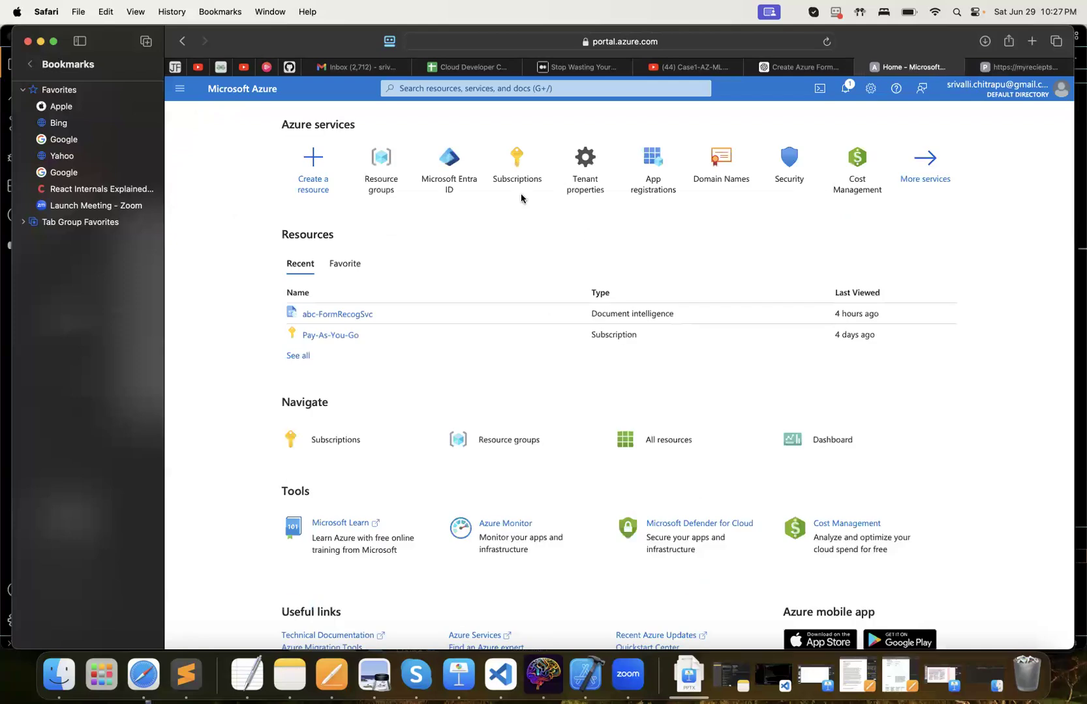
click(373, 190)
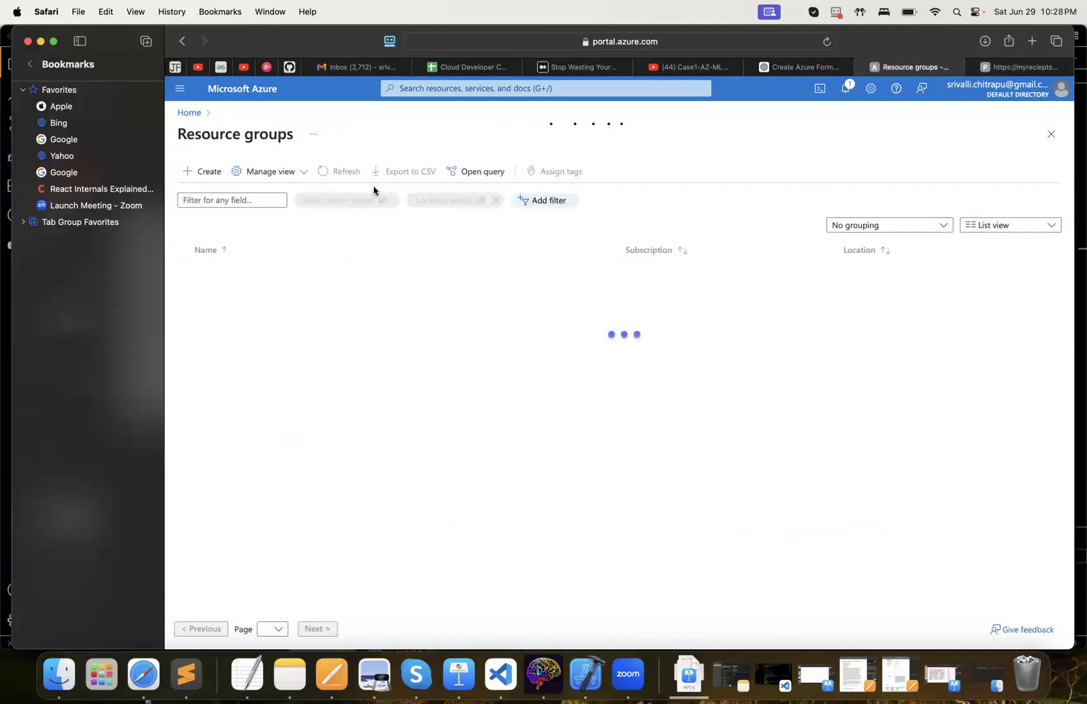
click(203, 176)
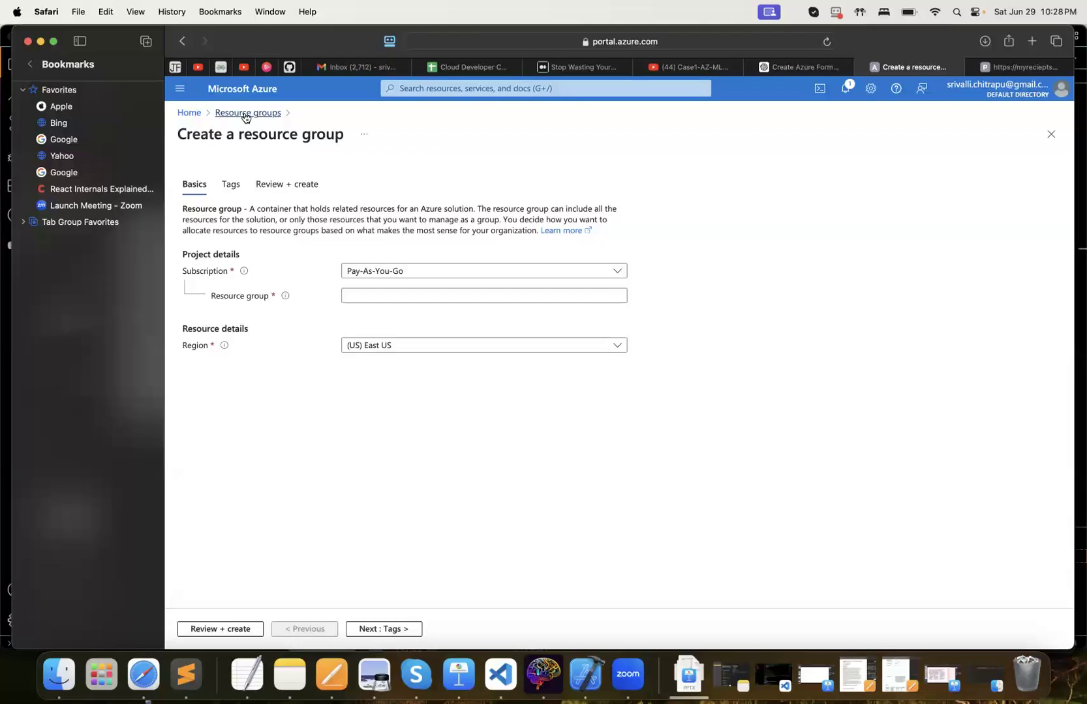
click(184, 114)
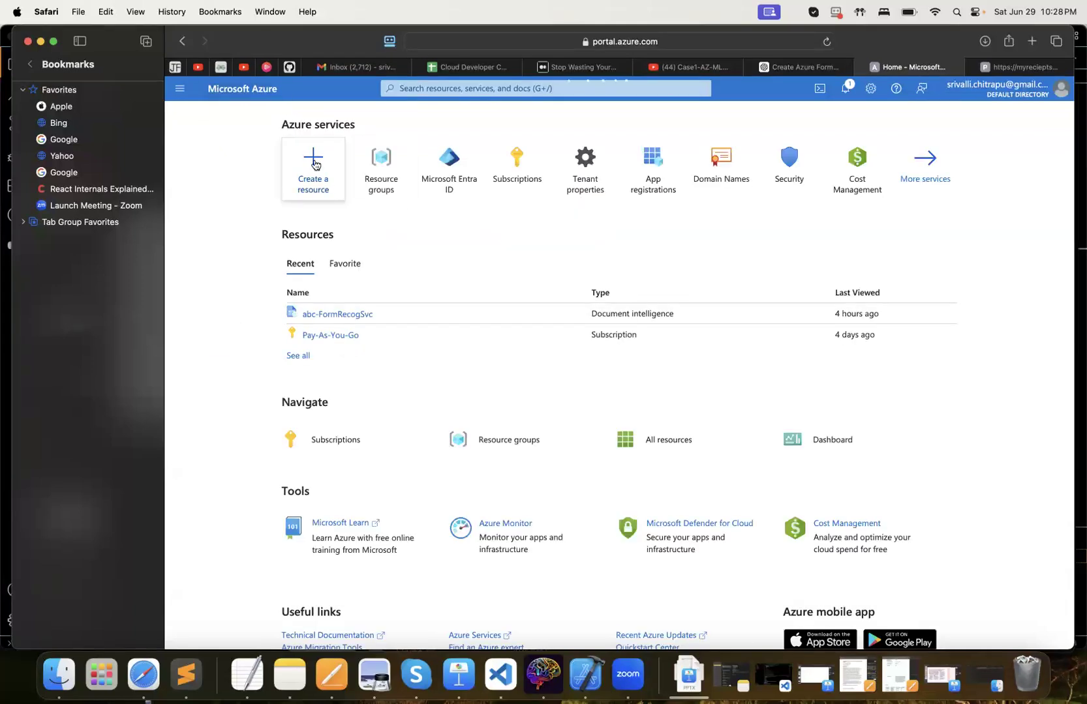
Search for form recognizer among the resources to create and start creating Document Intelligence (form recognizer)
click(311, 186)
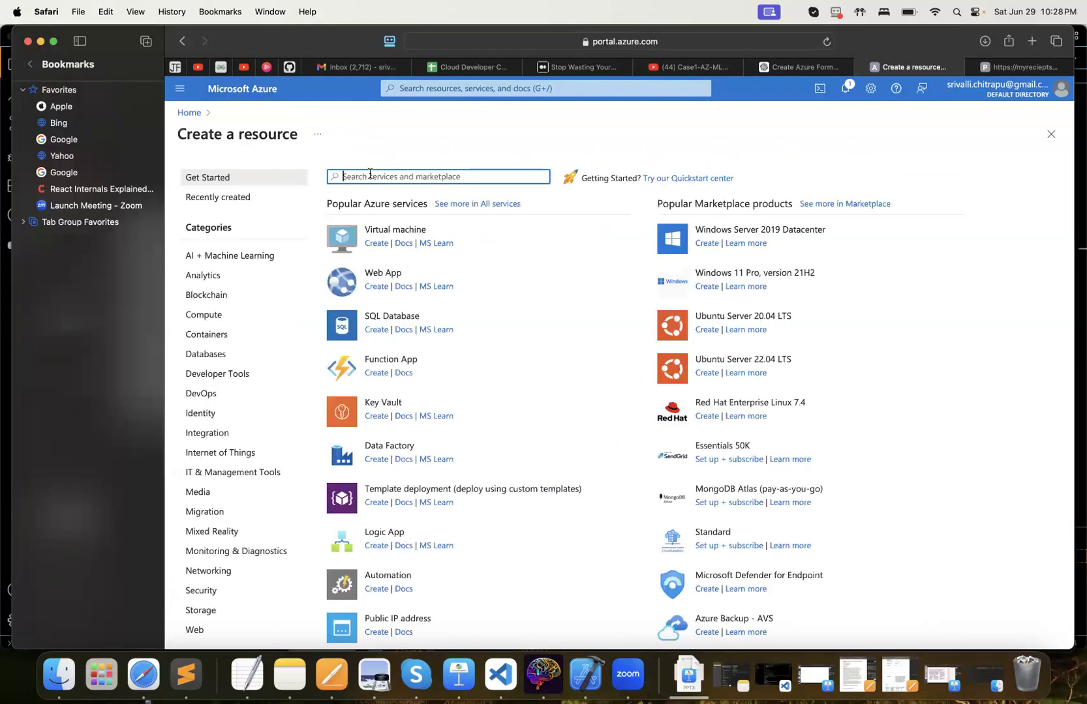
text(form recog)
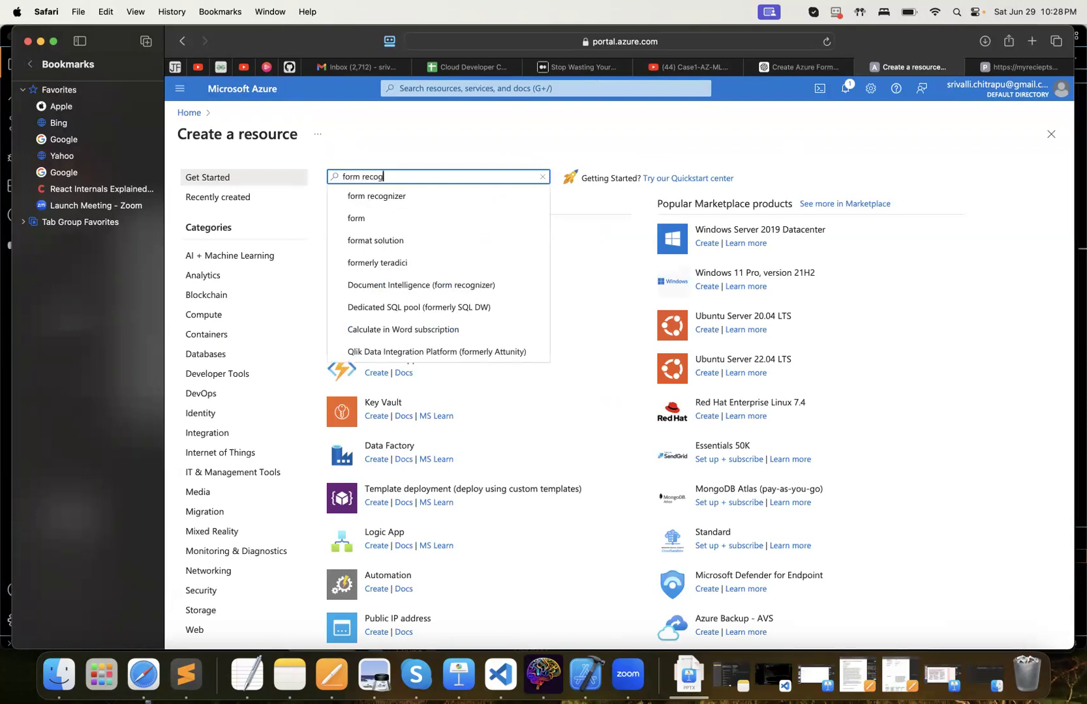
text(nizer)
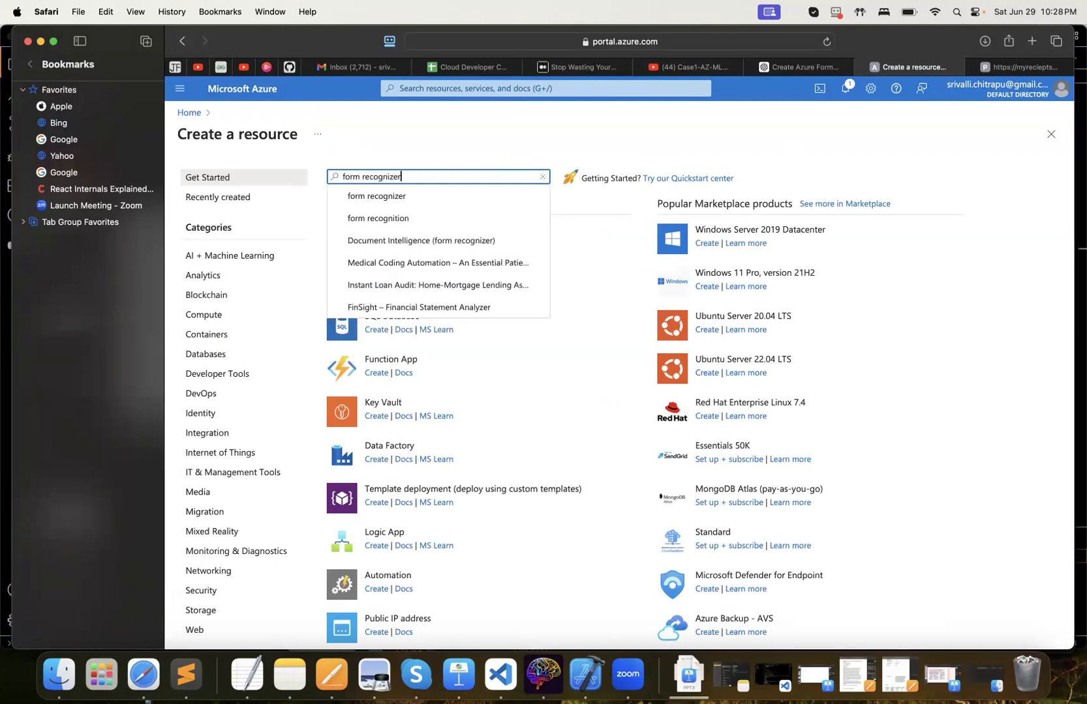
click(399, 218)
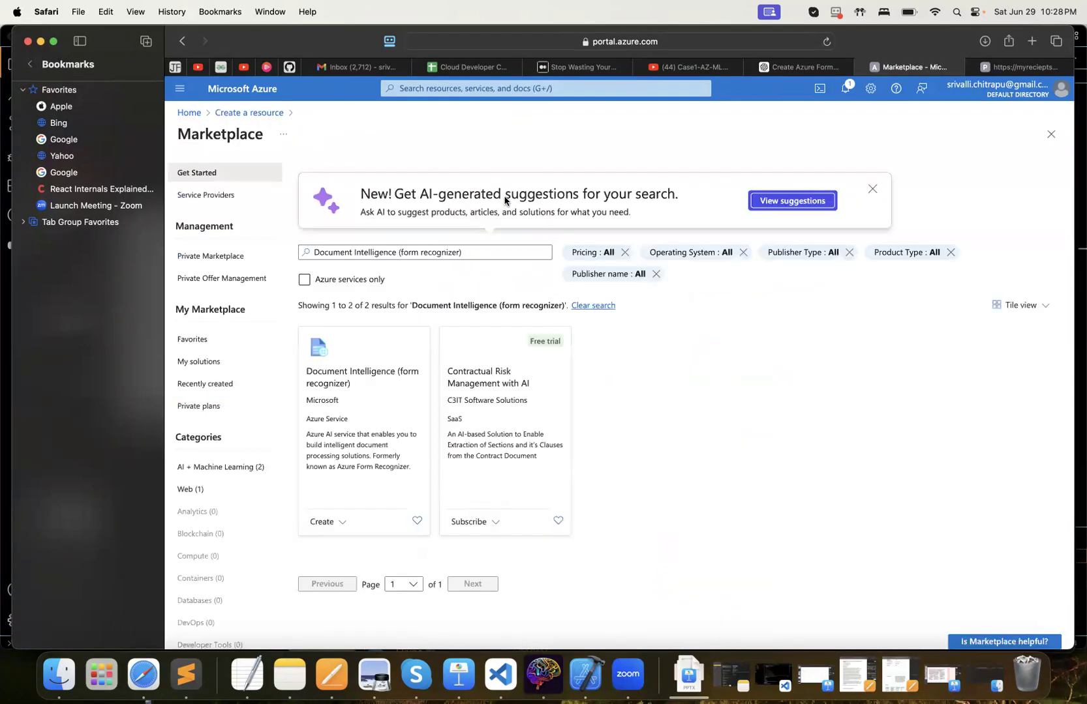
click(346, 381)
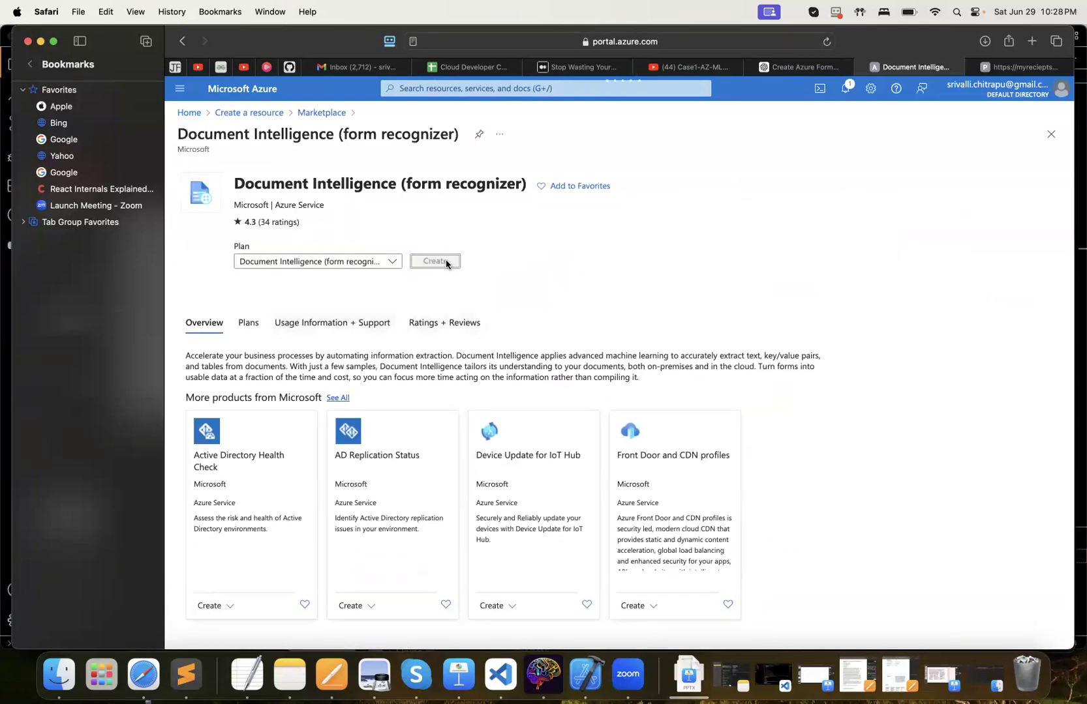
click(434, 261)
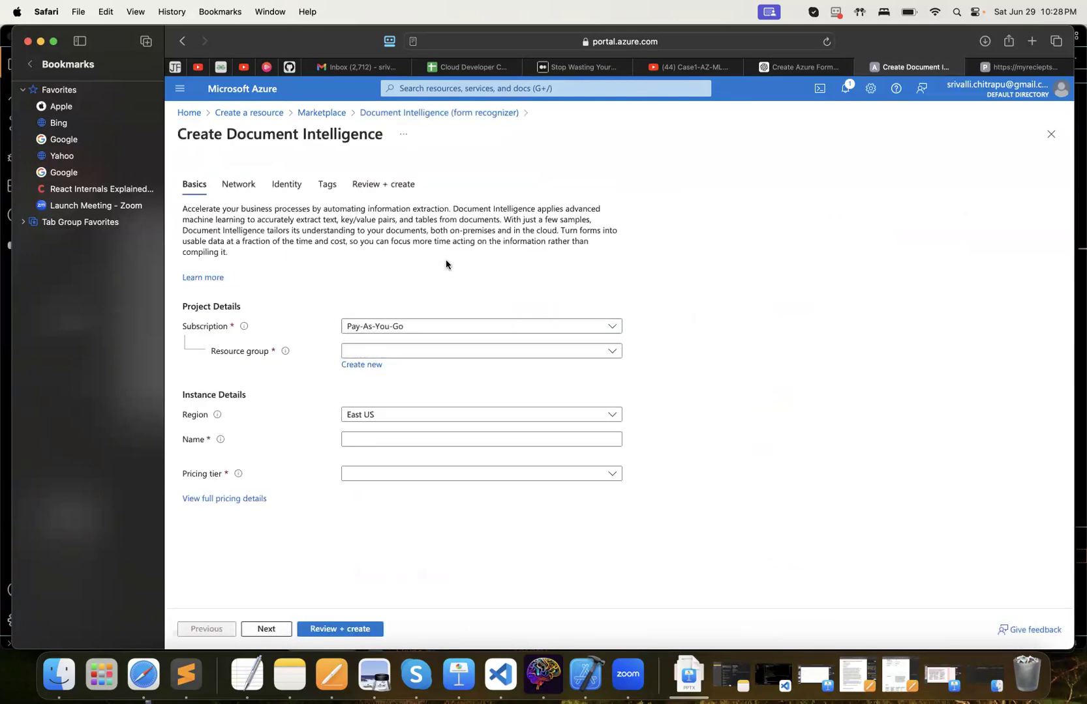
Create a new resource group named rg-centralUS for the Document Intelligence instance
click(371, 367)
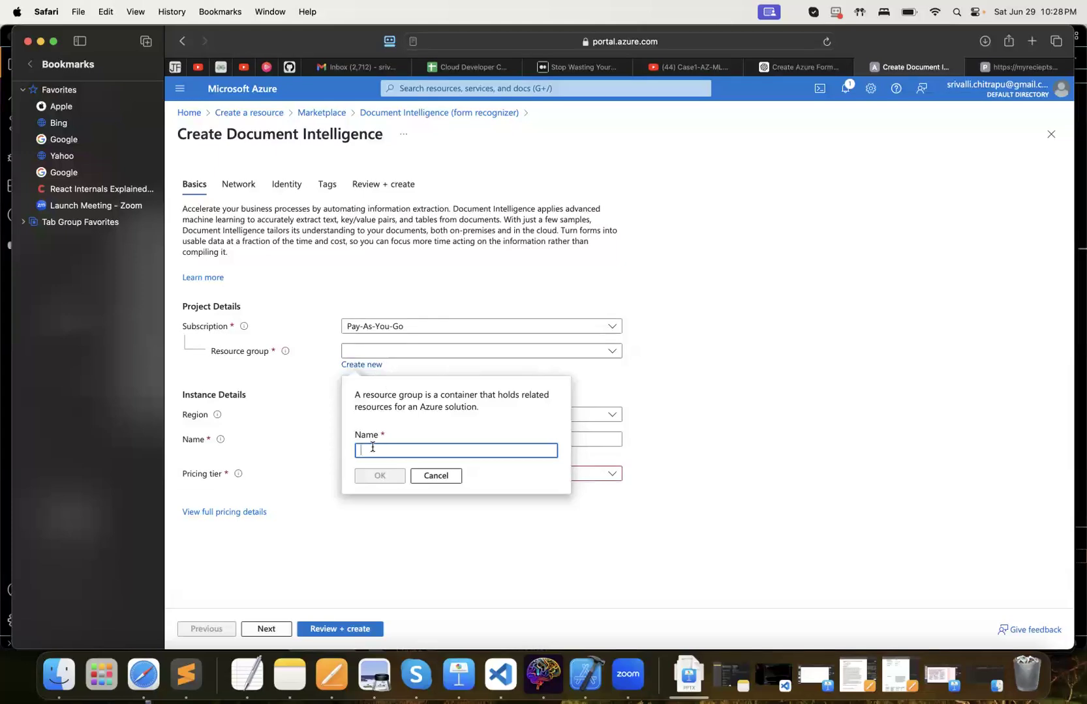
text(rg-centralUS)
click(379, 476)
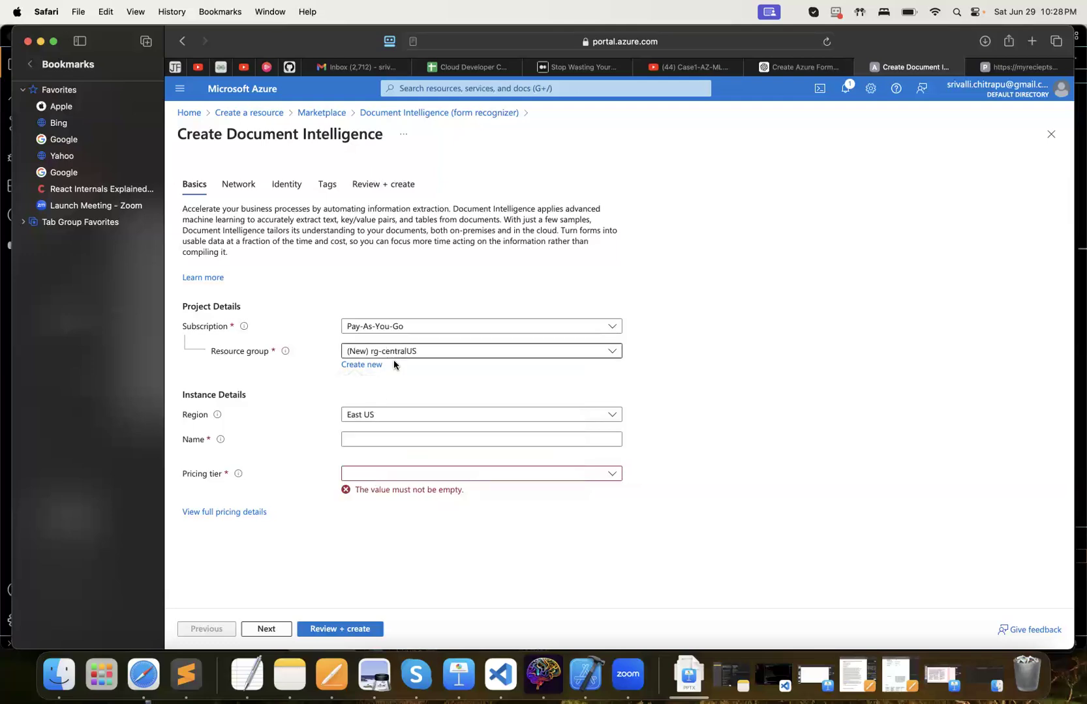
Fill in the instance details with region Central US, name myFormRecogSvc and pricing tier Standard S0
click(377, 416)
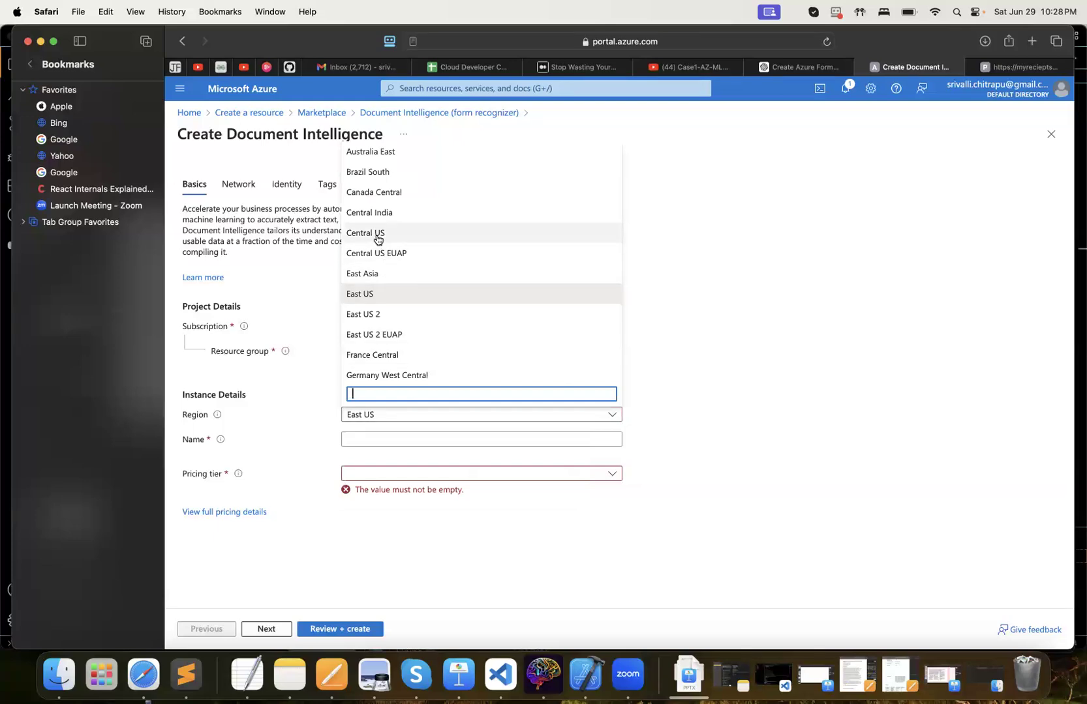
click(377, 236)
click(383, 440)
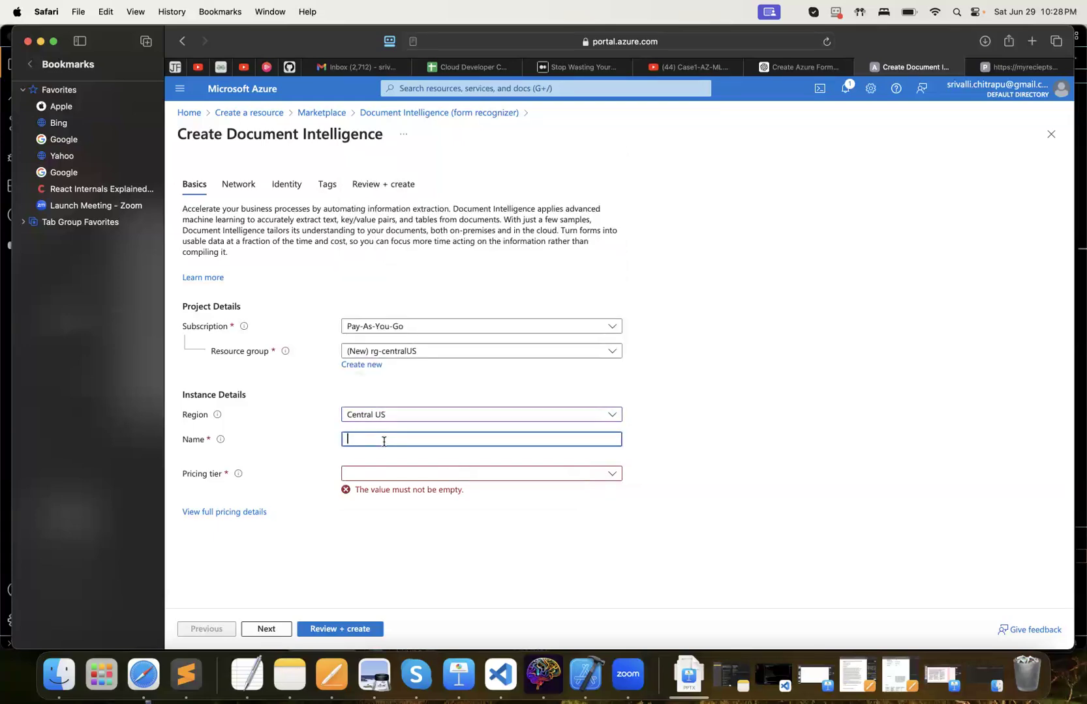
text(myFormRecogSvc)
click(398, 477)
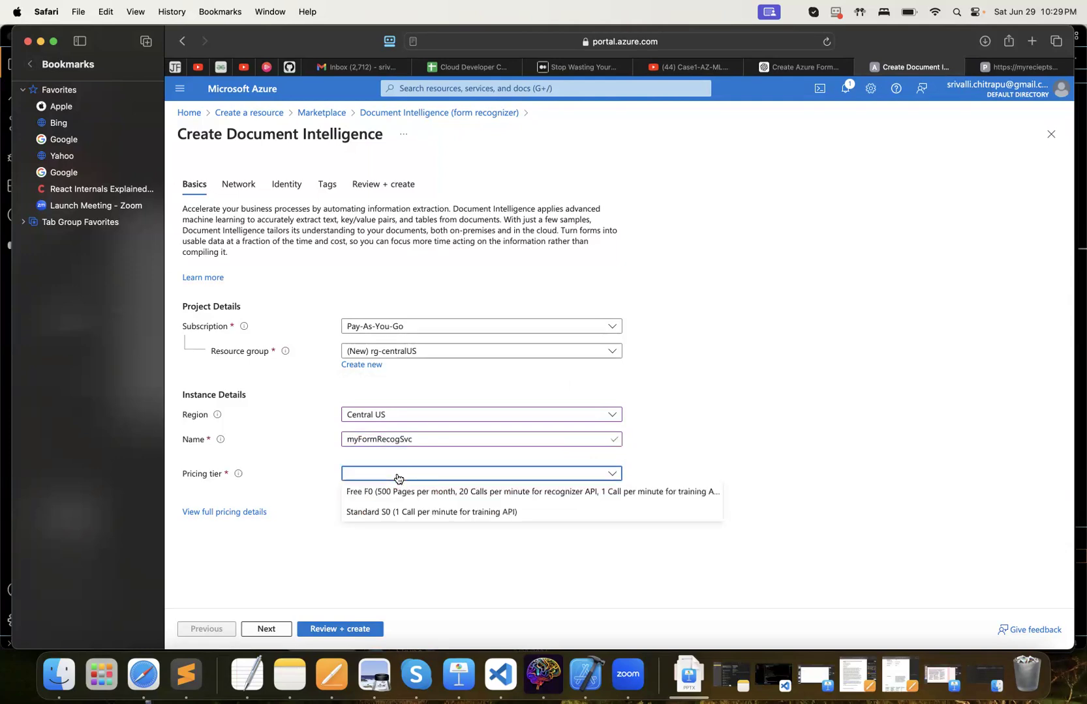
click(383, 515)
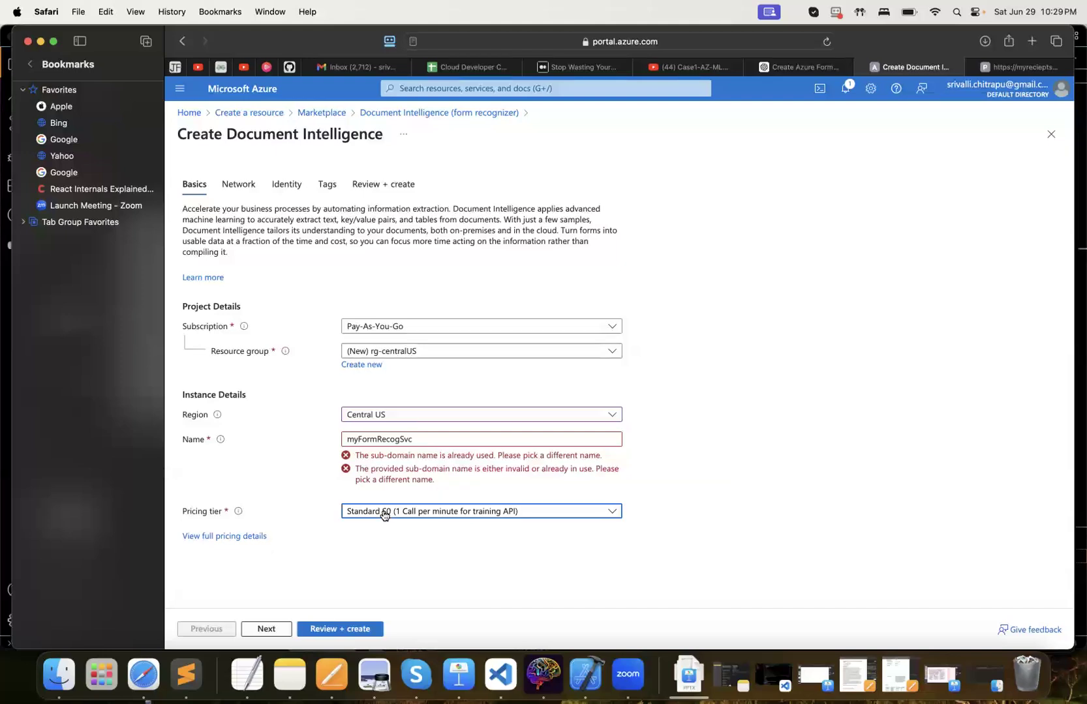
Change the Document Intelligence instance name to myFormRecogSvc-abc
click(411, 439)
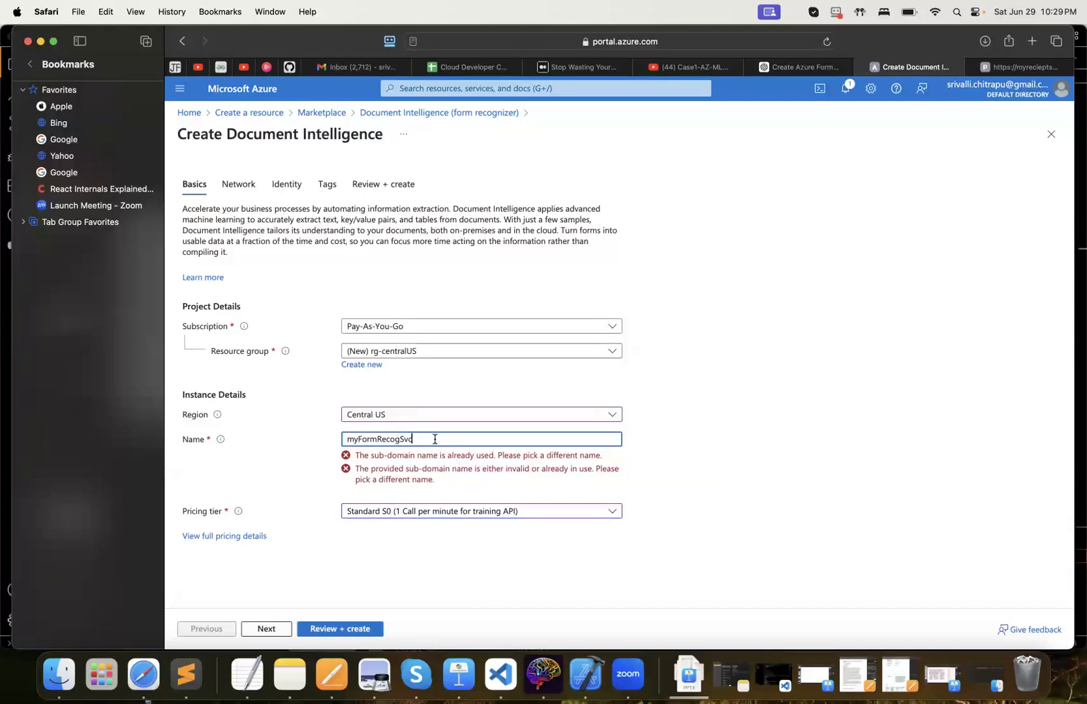
text(-abc)
click(665, 450)
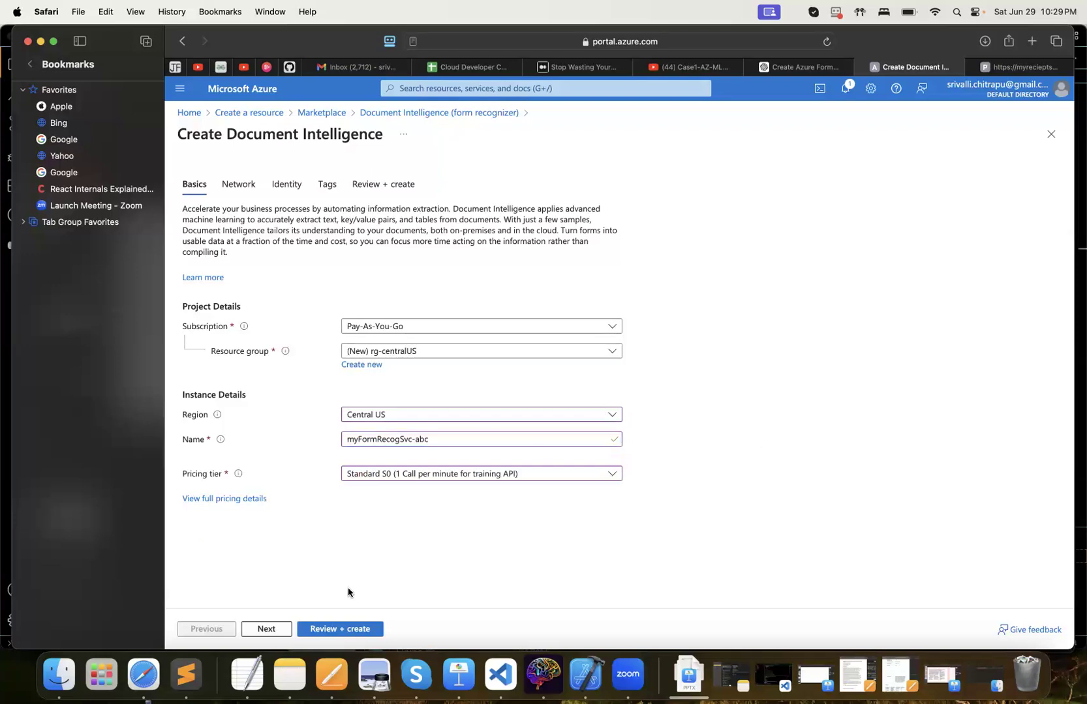
Create the configured Document Intelligence service and open the resource once its deployment completes
click(326, 629)
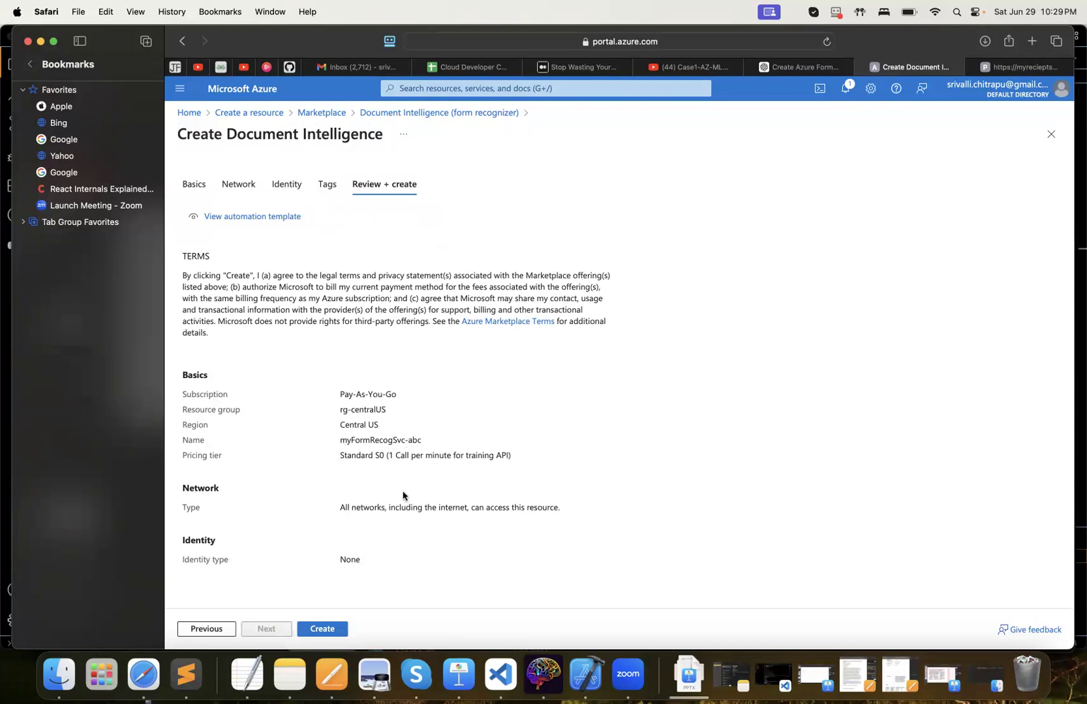
click(322, 629)
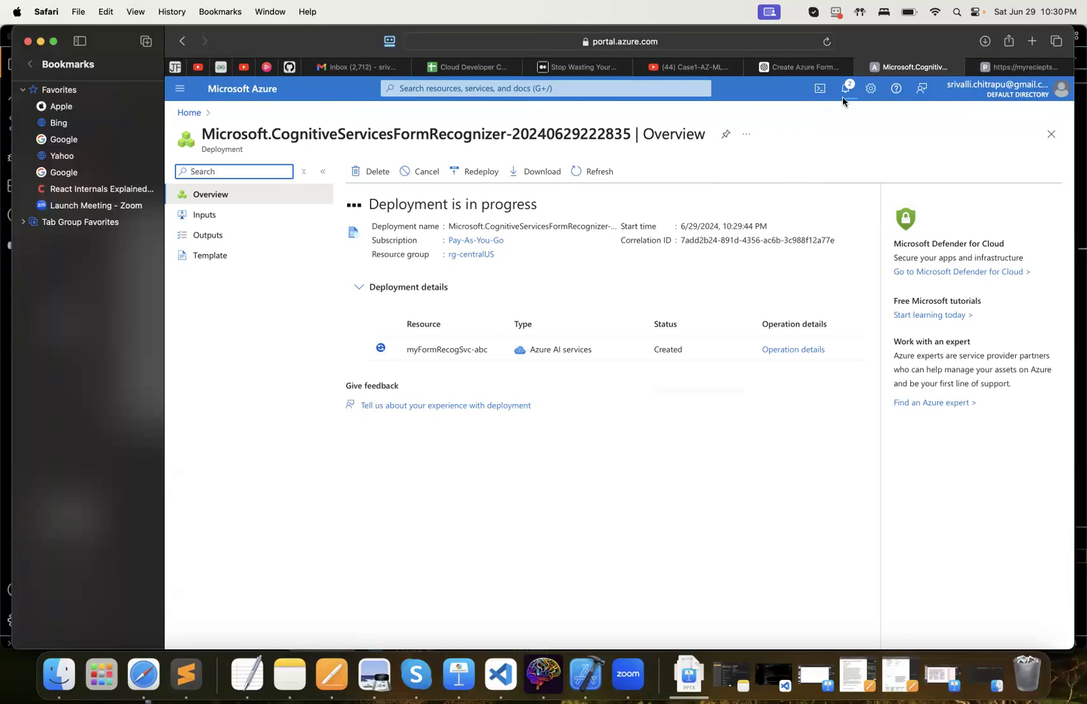
click(1005, 70)
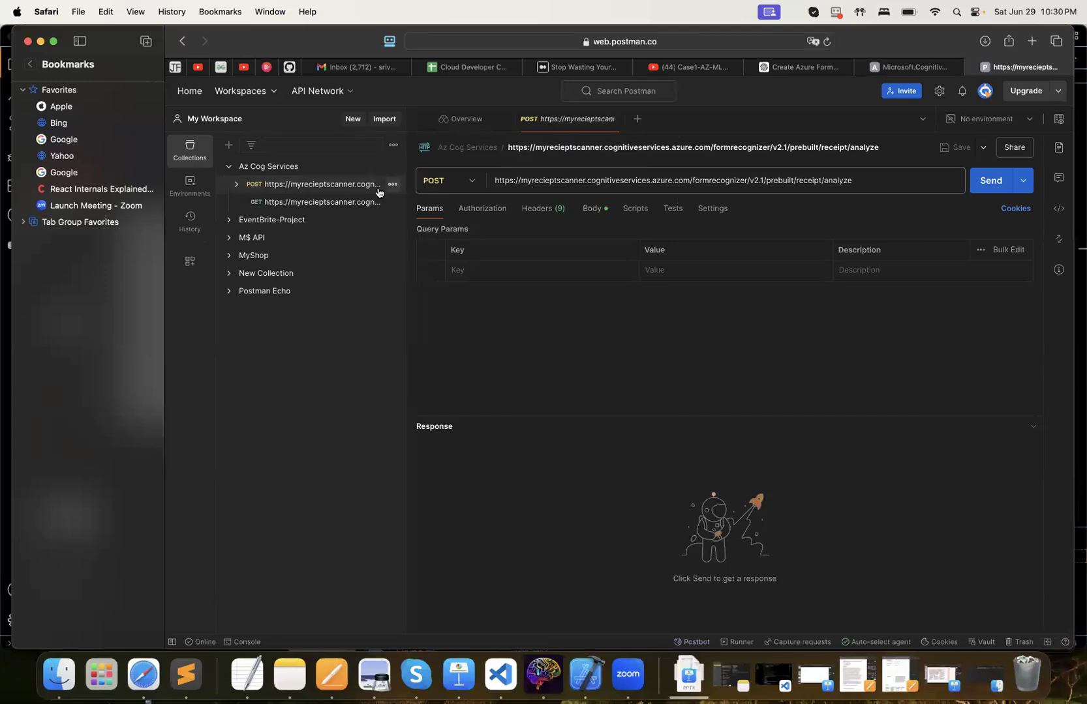
click(915, 67)
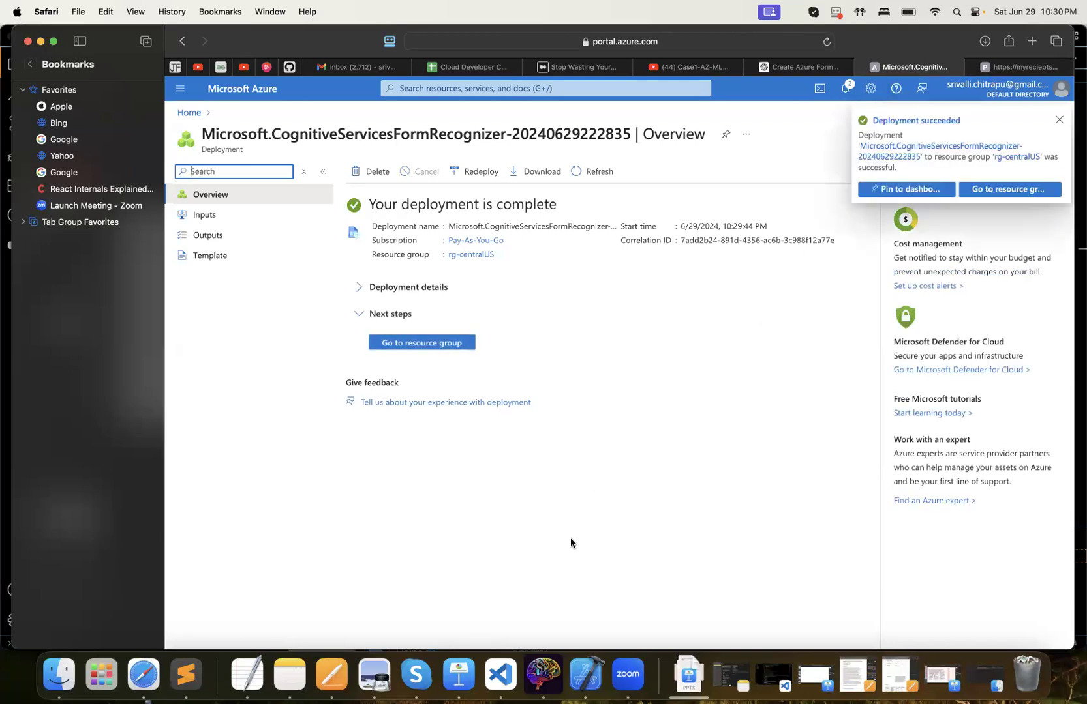
click(1059, 120)
click(399, 343)
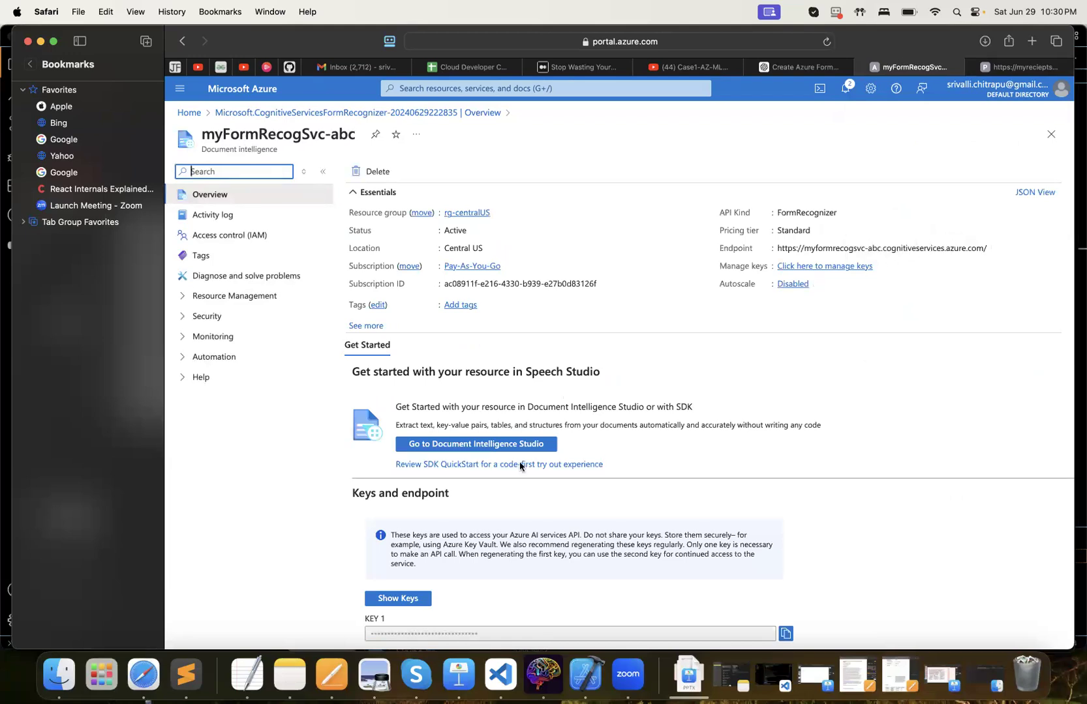
Copy the endpoint URL of the myFormRecogSvc-abc resource
scroll(473, 541, down, 2)
scroll(473, 541, down, 3)
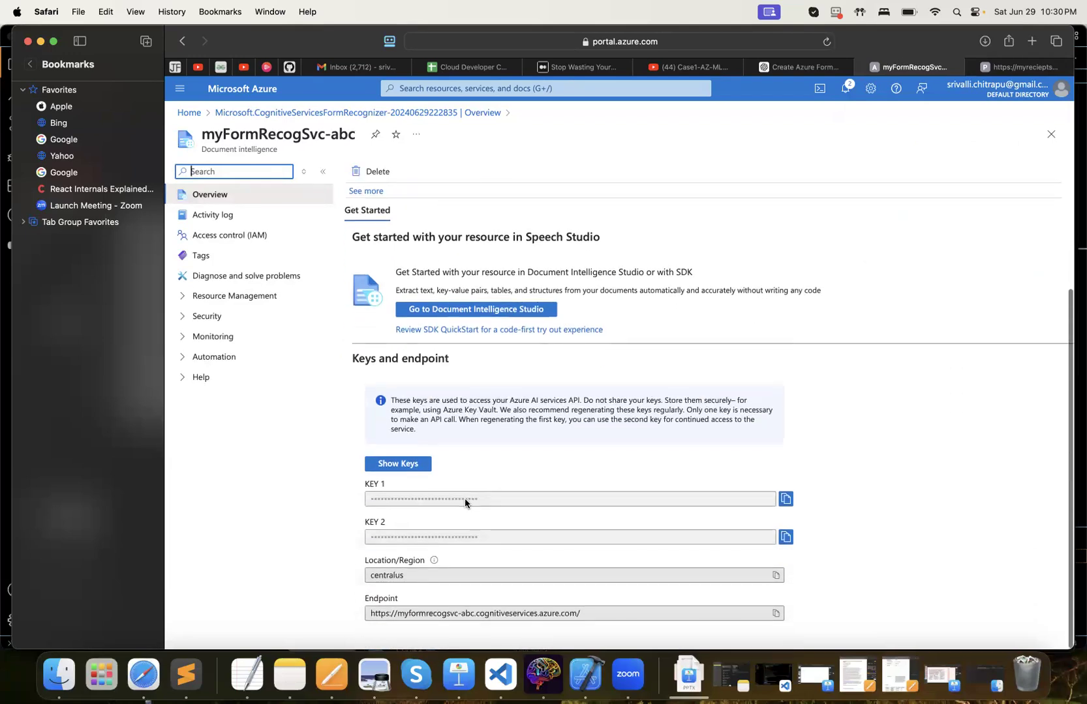
scroll(689, 378, up, 5)
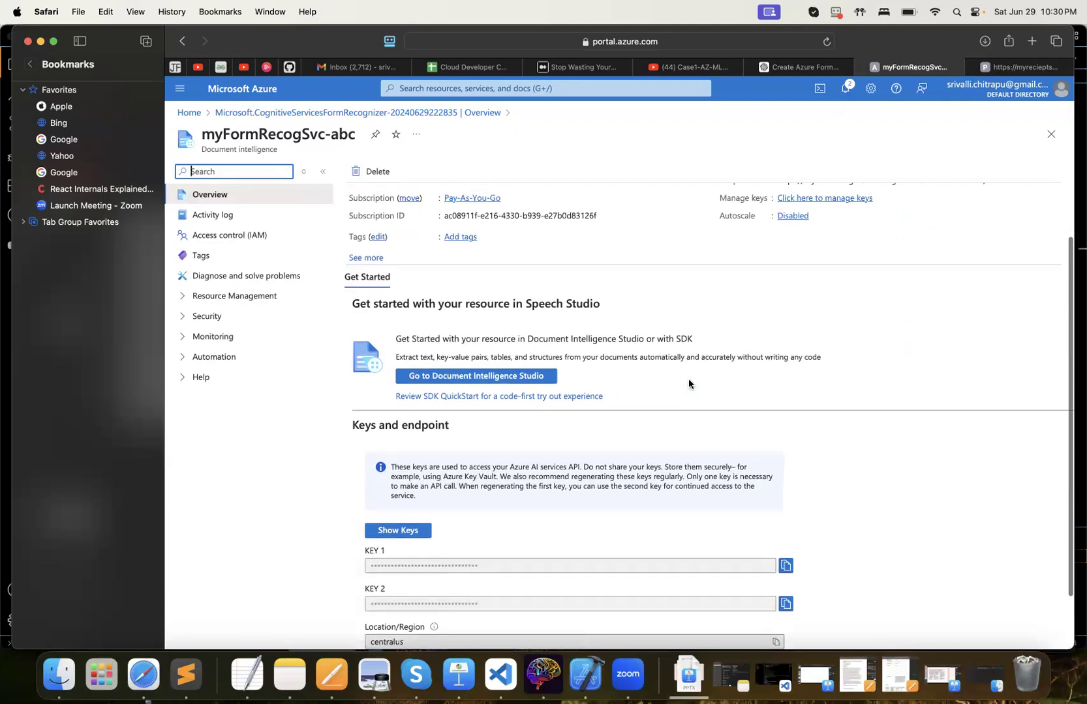
click(995, 248)
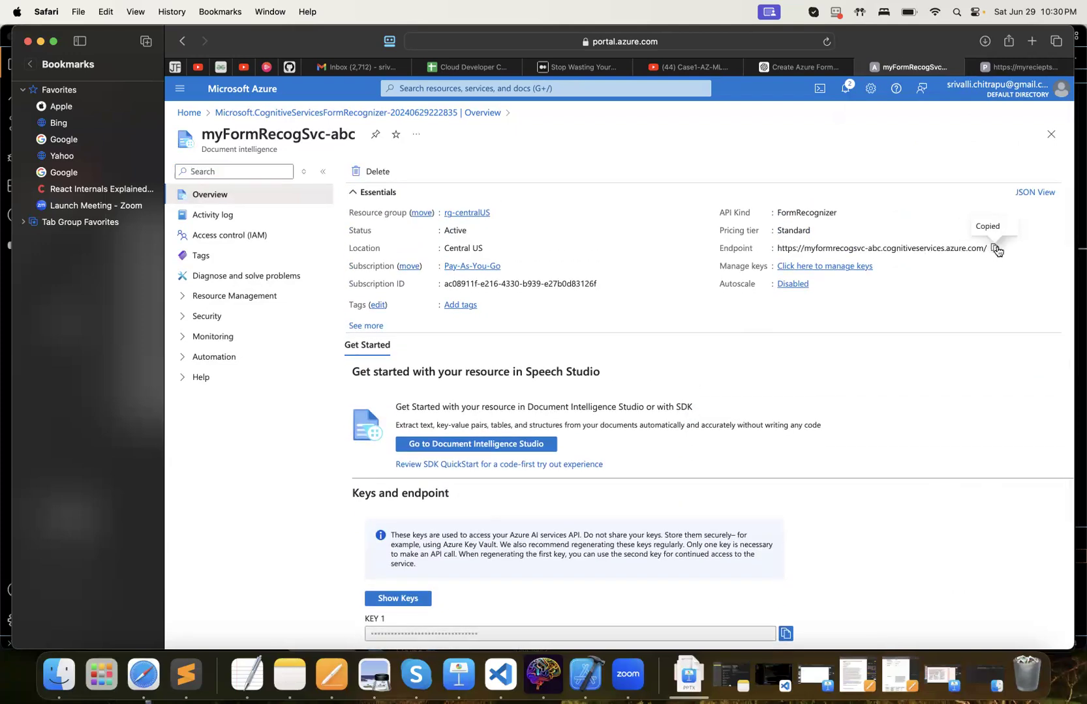
click(1014, 68)
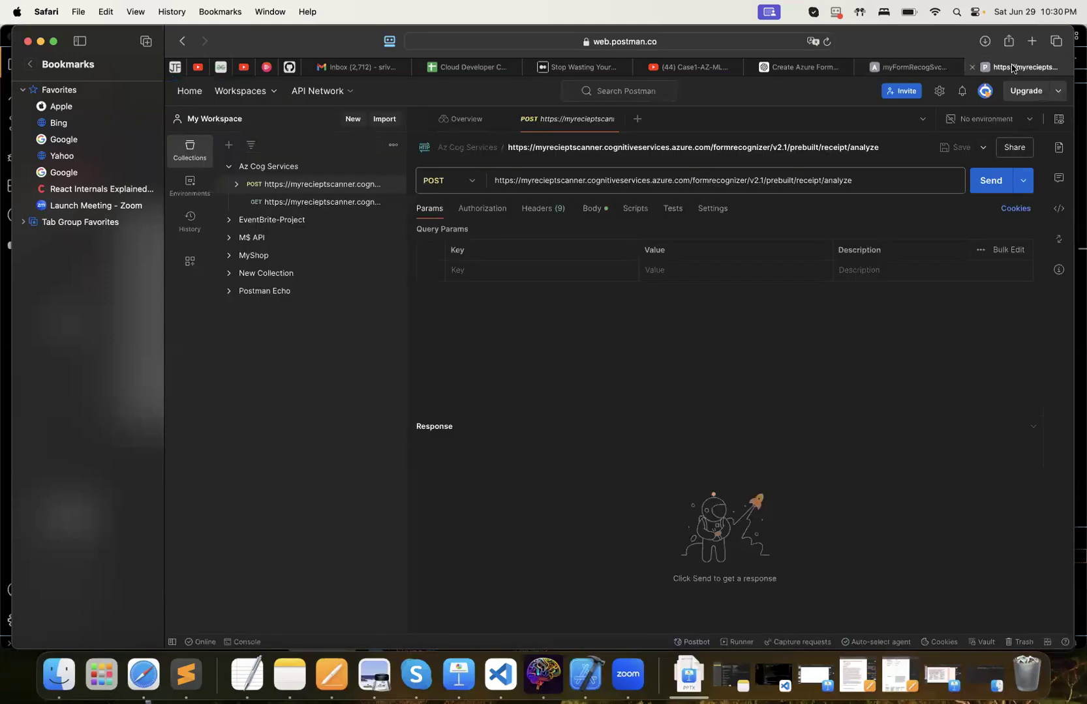
click(574, 180)
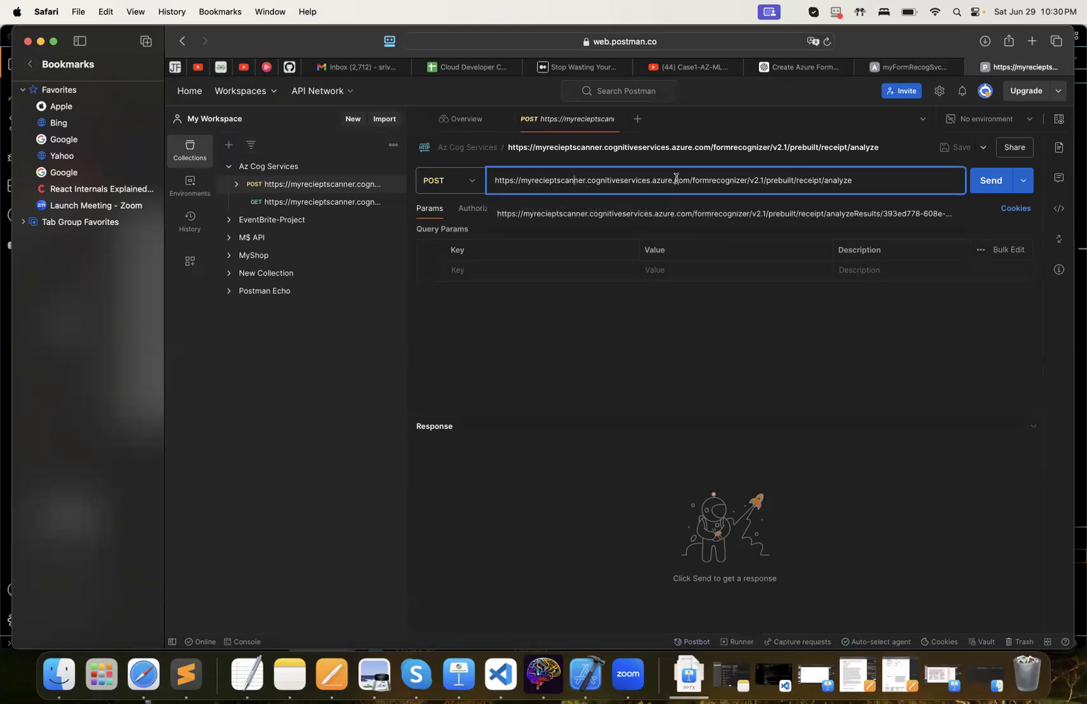
drag(689, 180, 481, 183)
text(v)
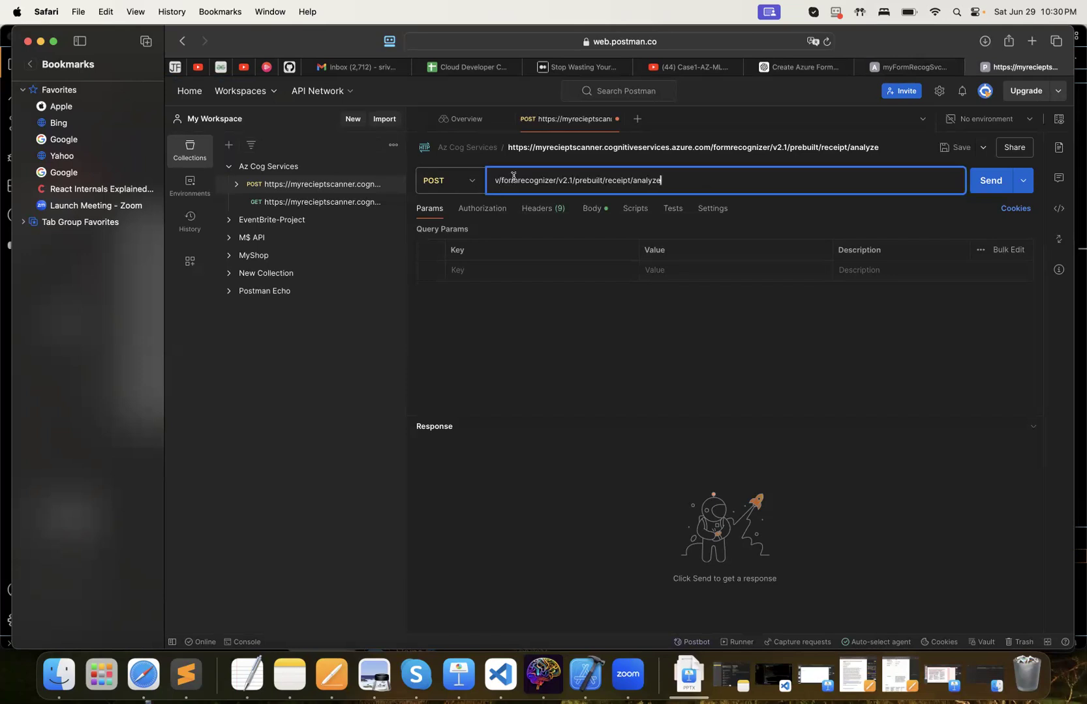
key(BackSpace)
key(super+v)
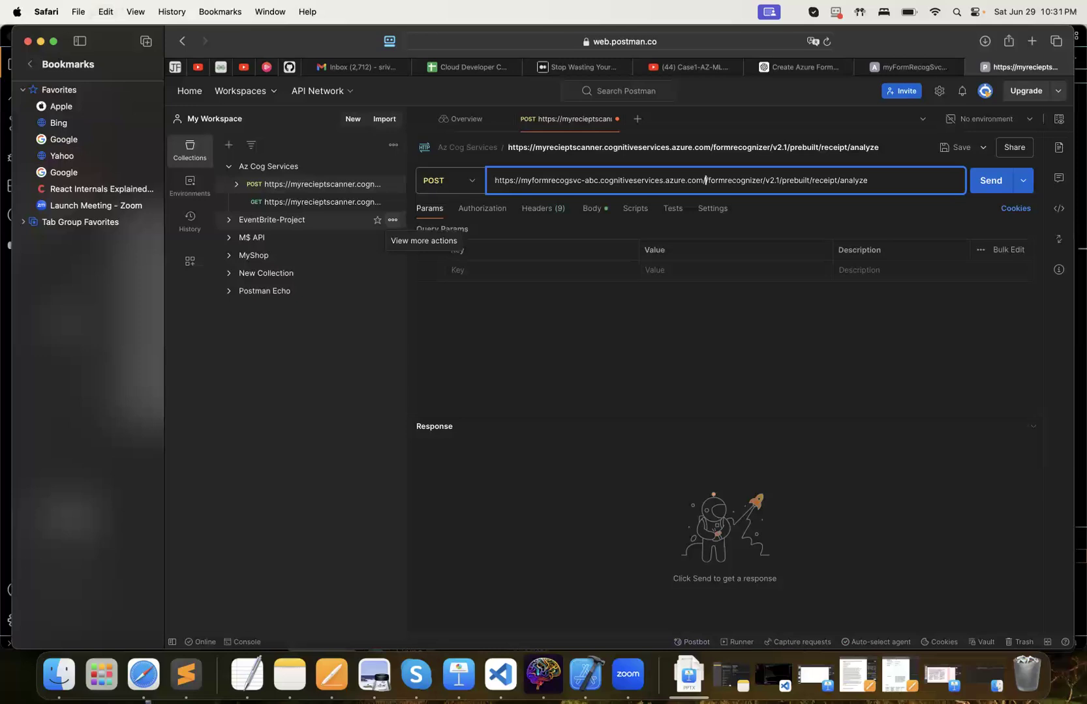
key(BackSpace)
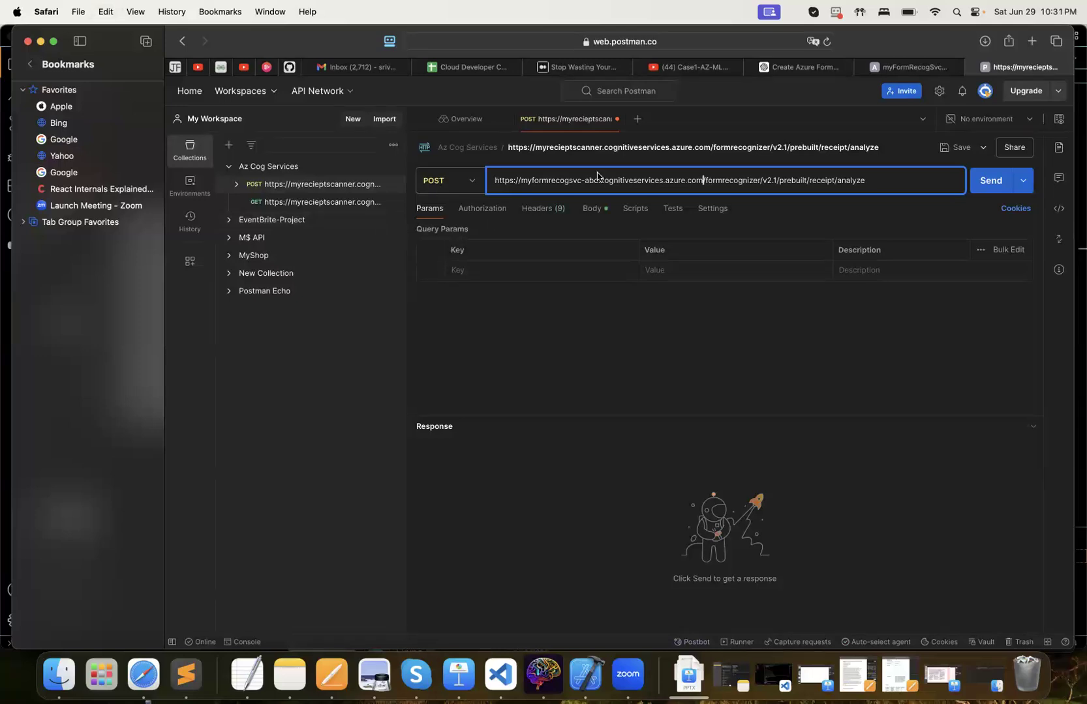
click(579, 345)
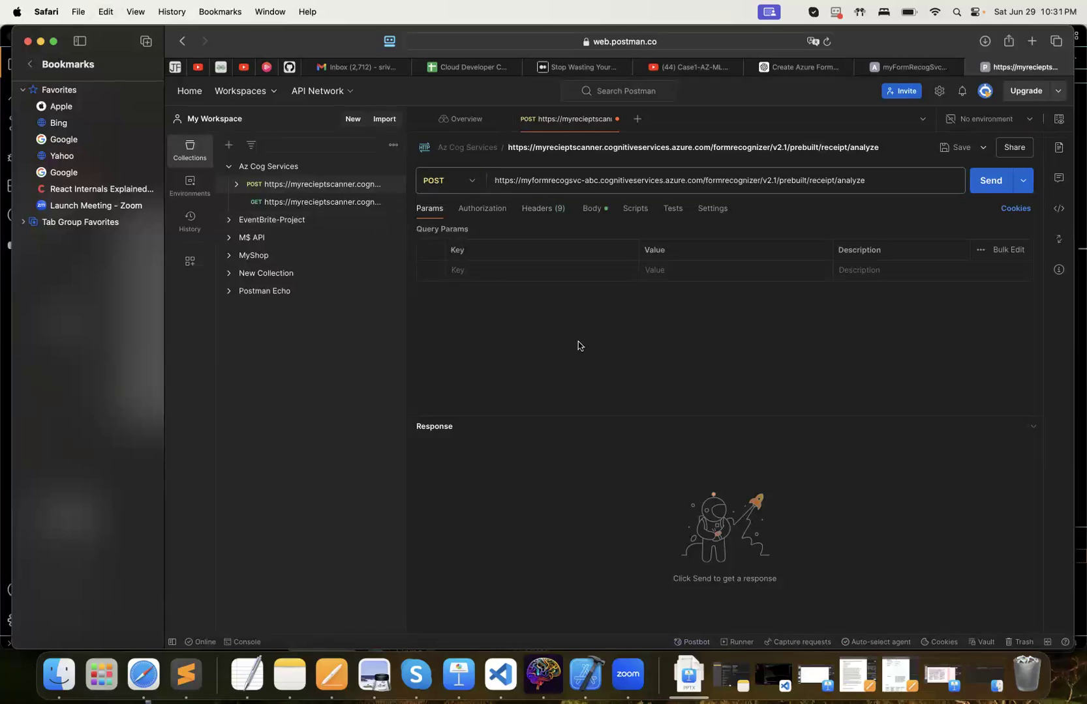
Check the Ocp-Apim-Subscription-Key request header, and copy KEY 2 of the myFormRecogSvc-abc resource in the Azure portal
click(543, 208)
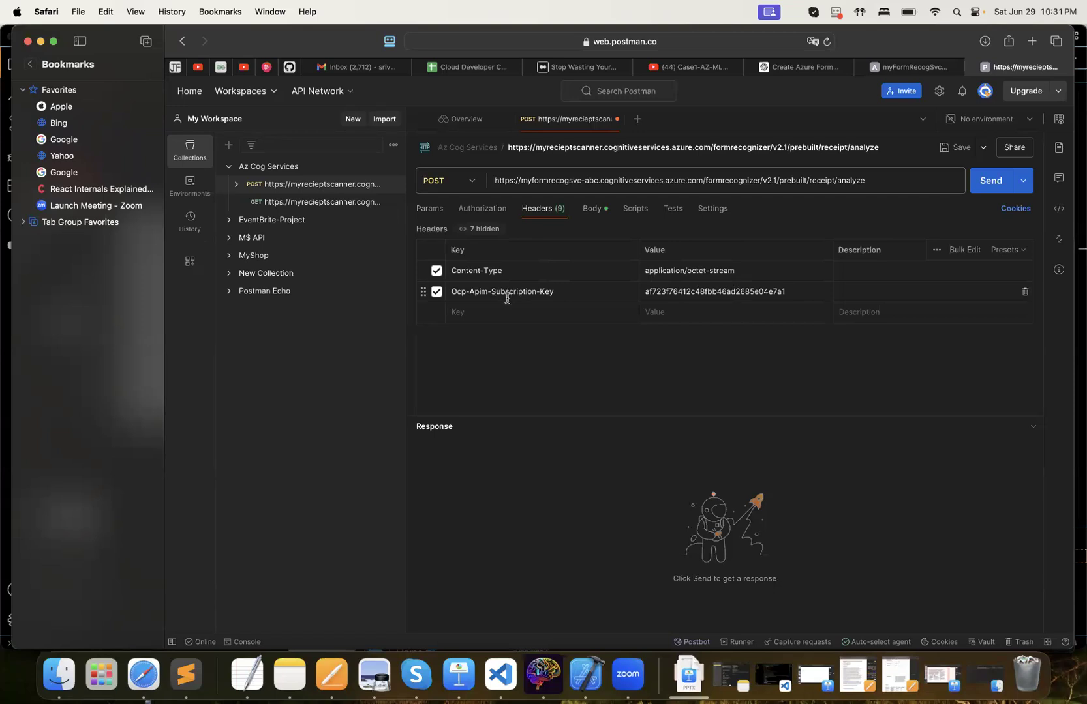
click(569, 291)
click(658, 292)
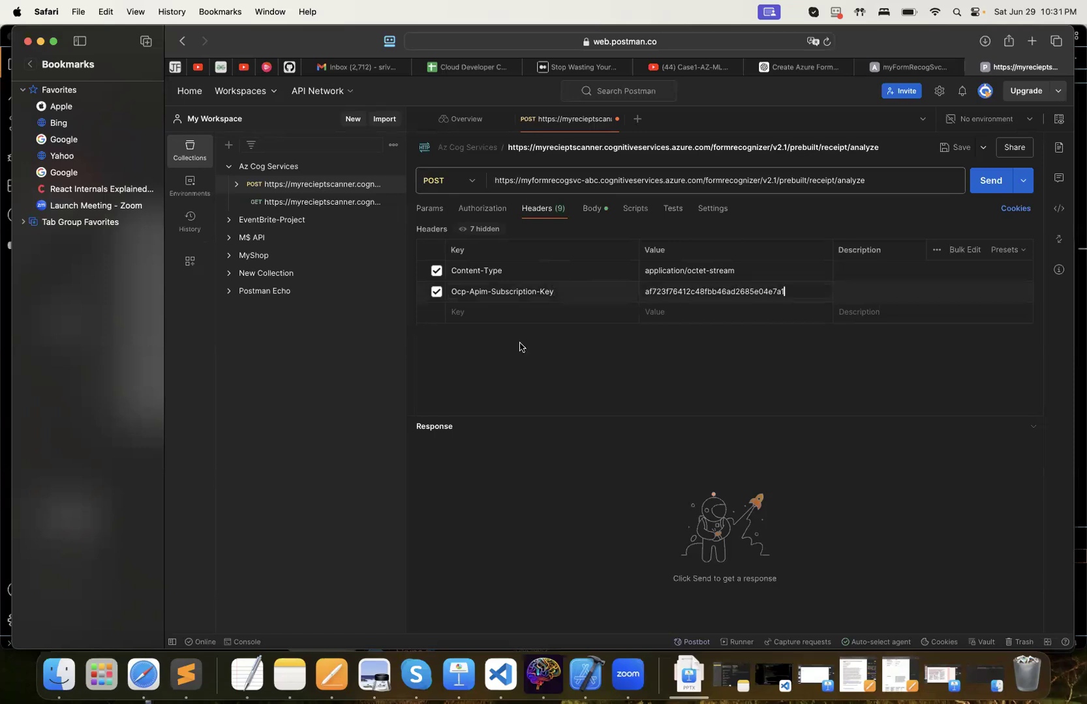
click(907, 68)
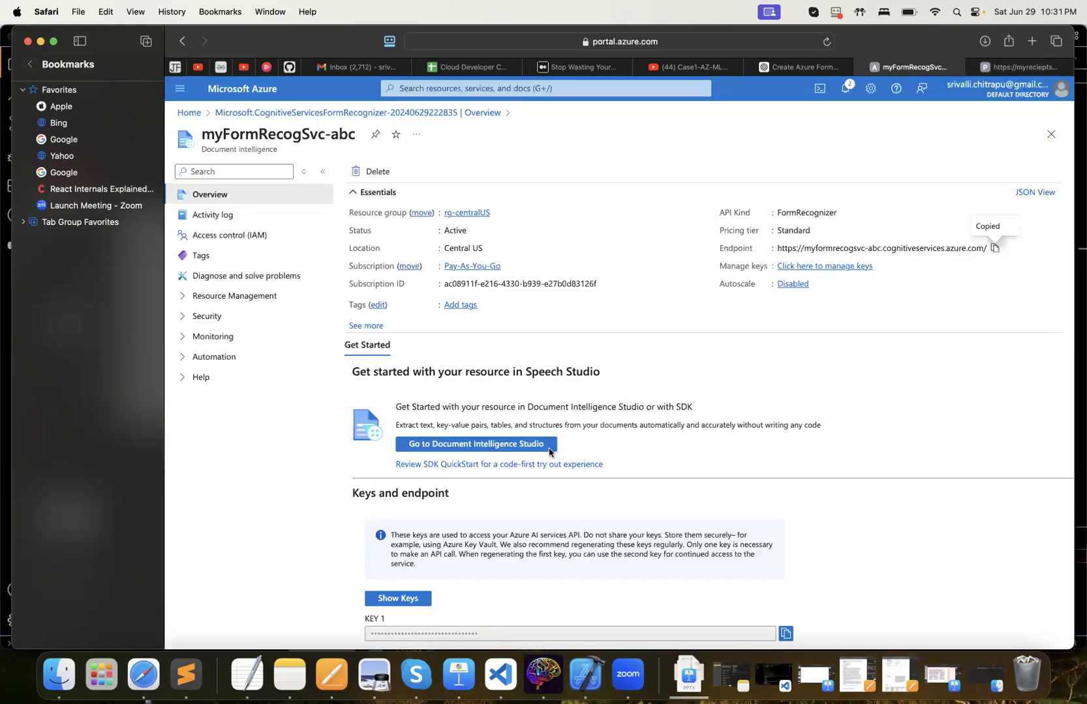
scroll(522, 450, down, 3)
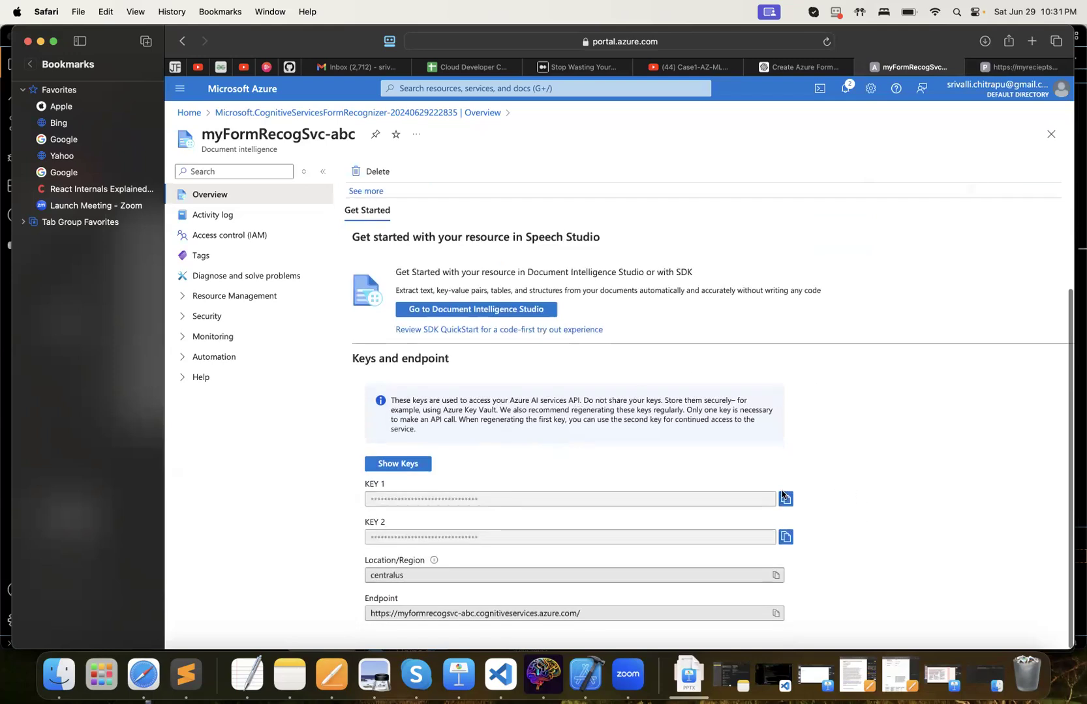
click(784, 537)
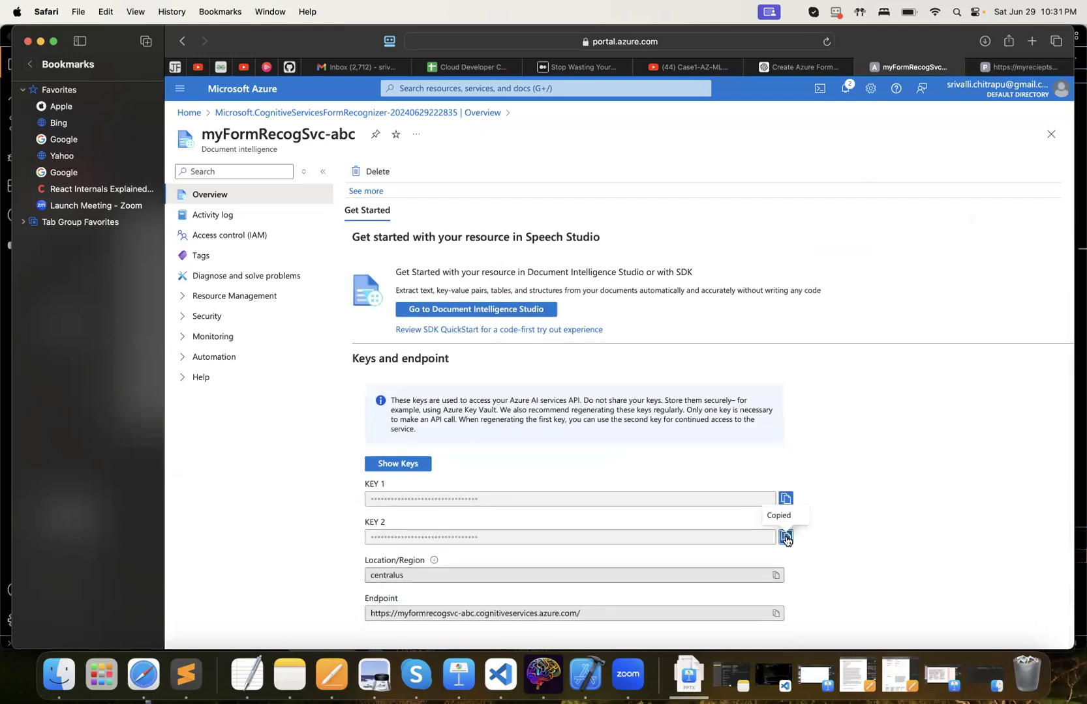
In Postman, replace the Ocp-Apim-Subscription-Key header value of the POST request with the copied subscription key
click(1014, 70)
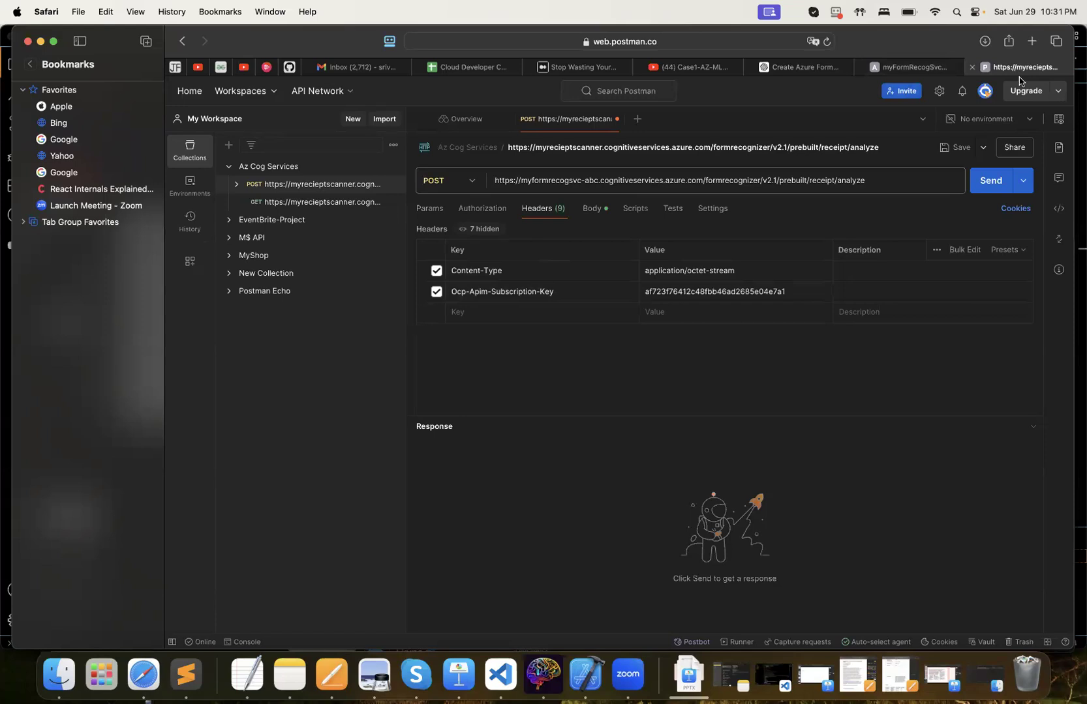
double_click(757, 292)
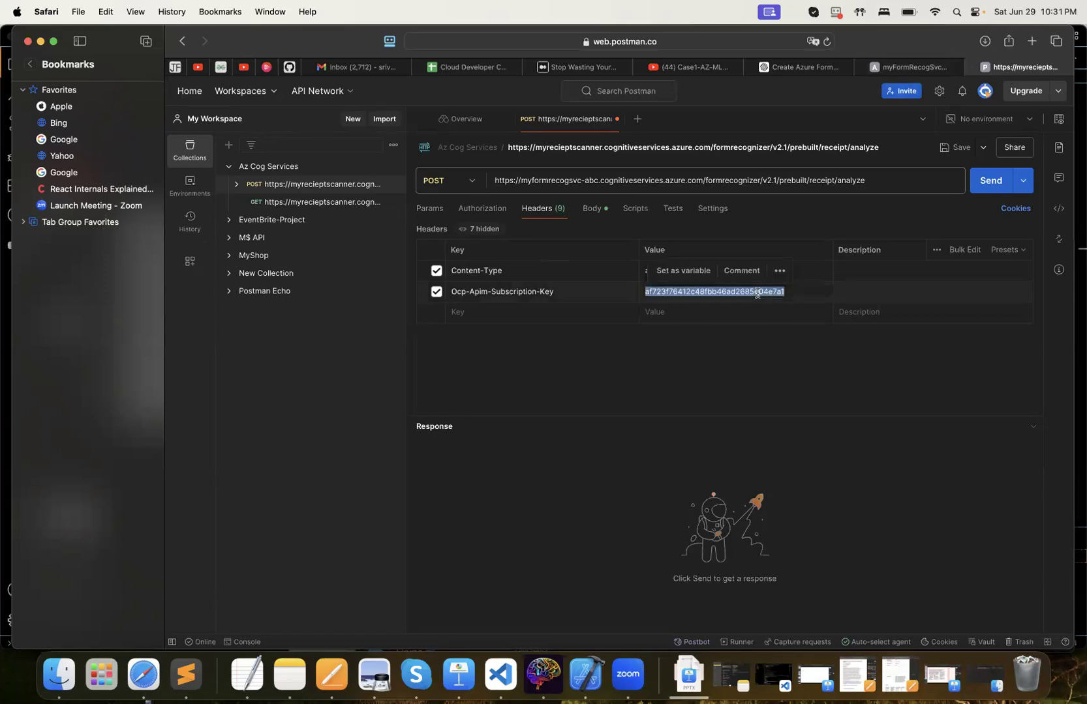
key(BackSpace)
key(super+v)
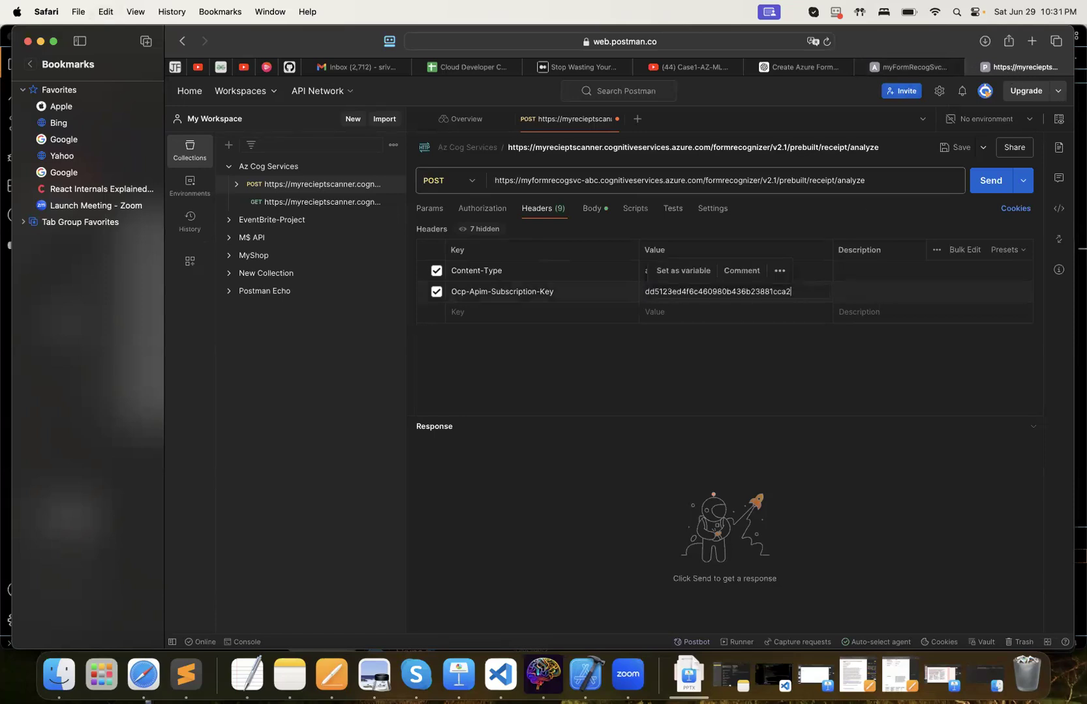
Check the POST request's binary body file, and in Finder show the contents of the Images folder under Azure > React App
click(597, 209)
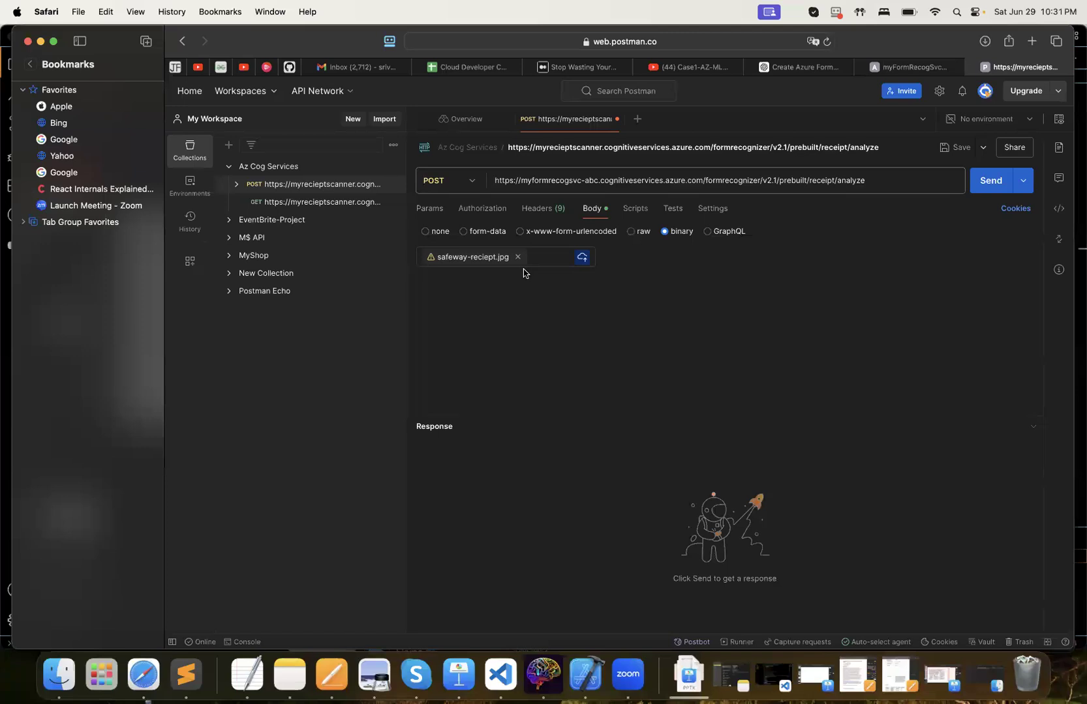
mouse_move(476, 259)
click(49, 682)
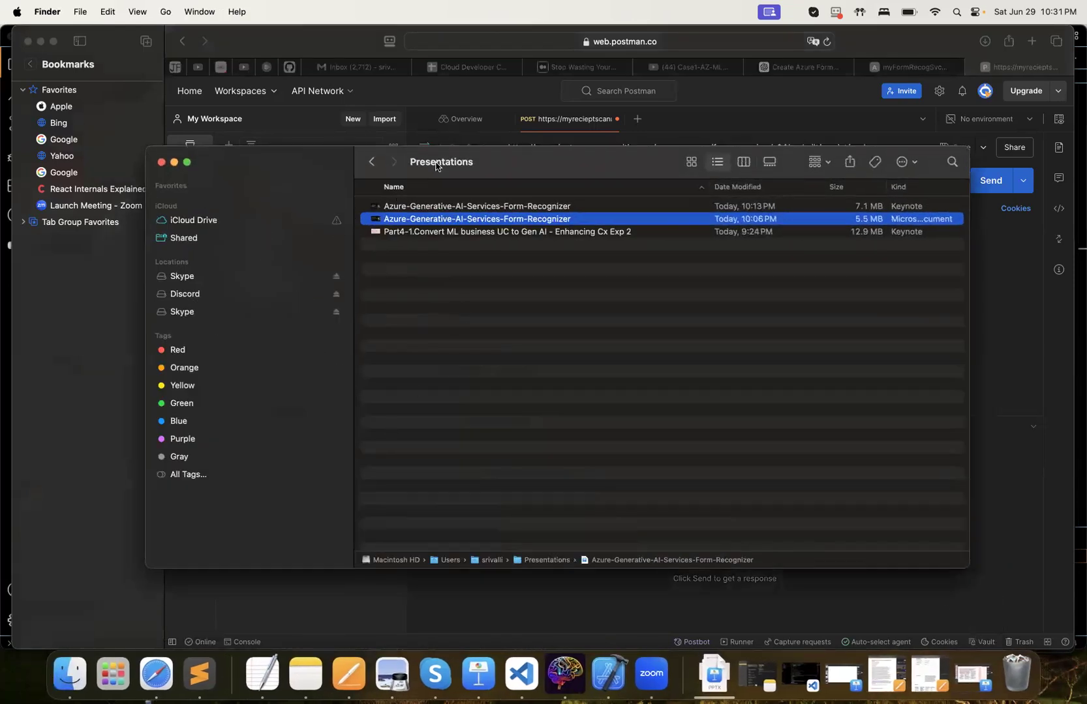
click(372, 162)
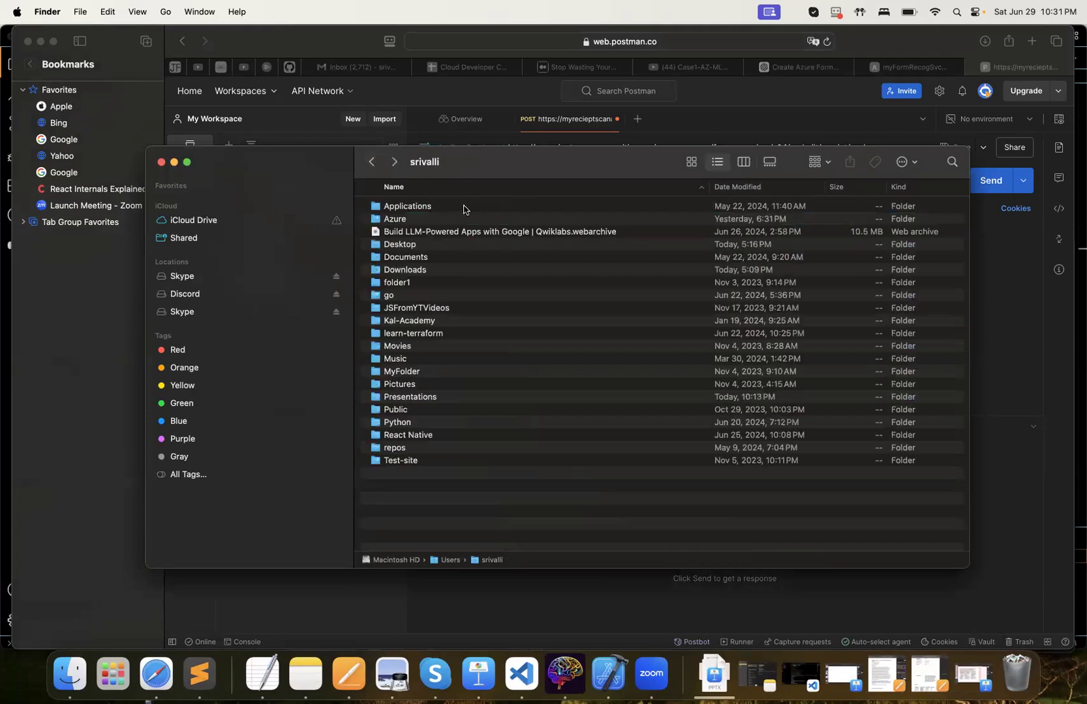
double_click(397, 222)
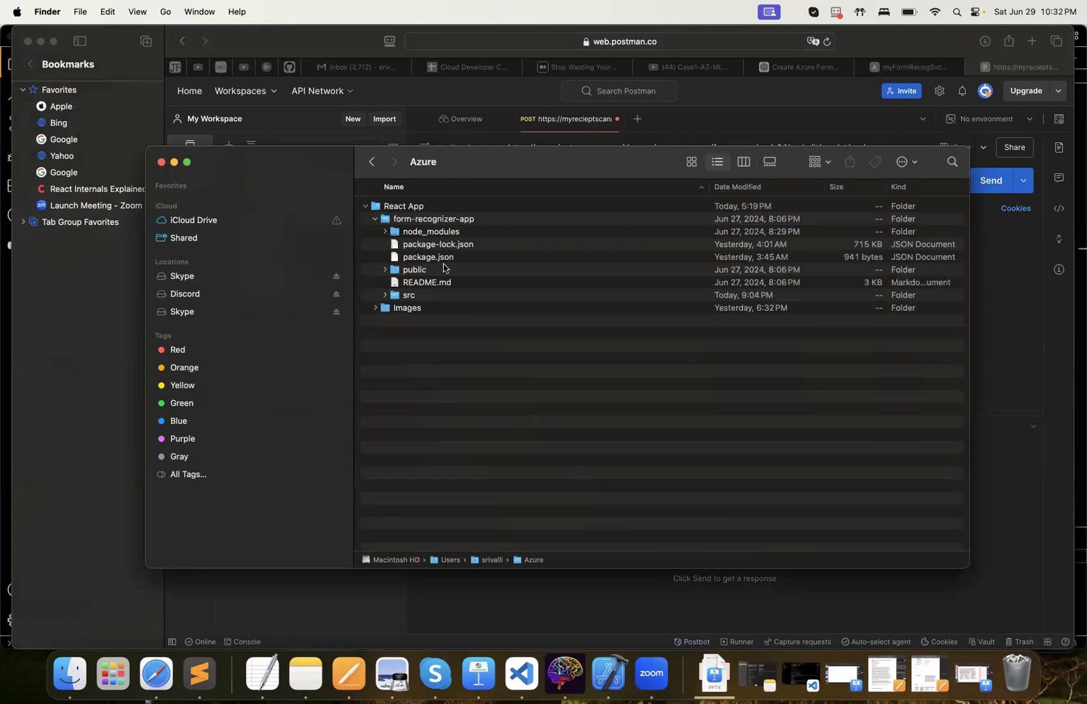
click(377, 308)
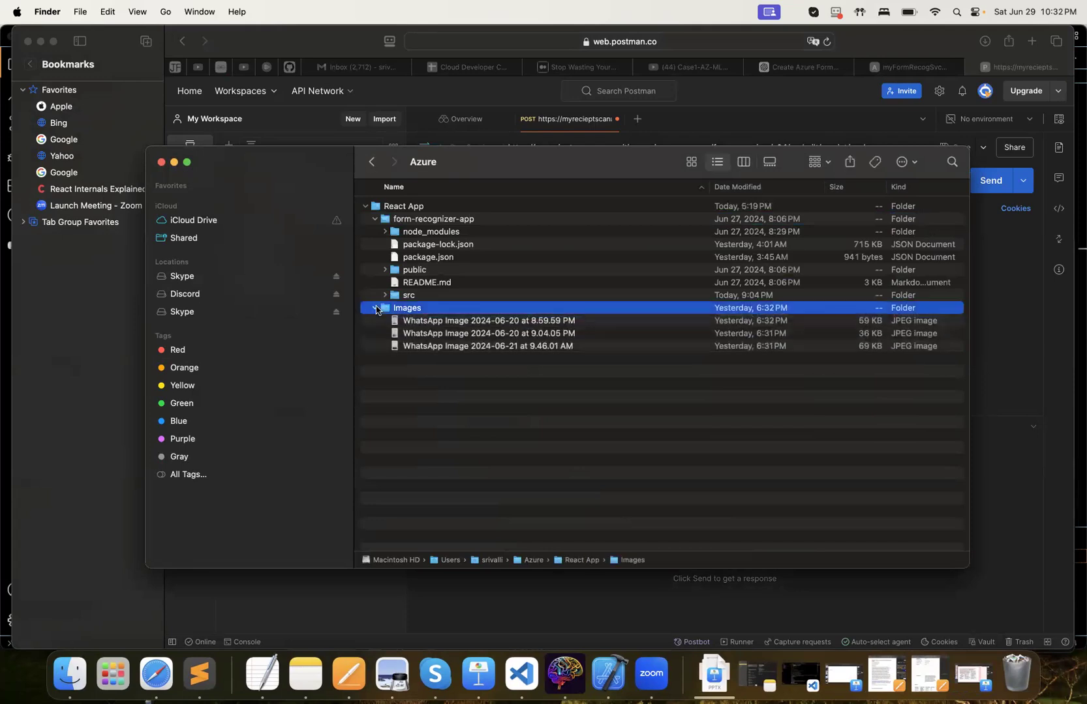
Preview each of the three WhatsApp receipt images in the Images folder, closing each preview after viewing
double_click(422, 346)
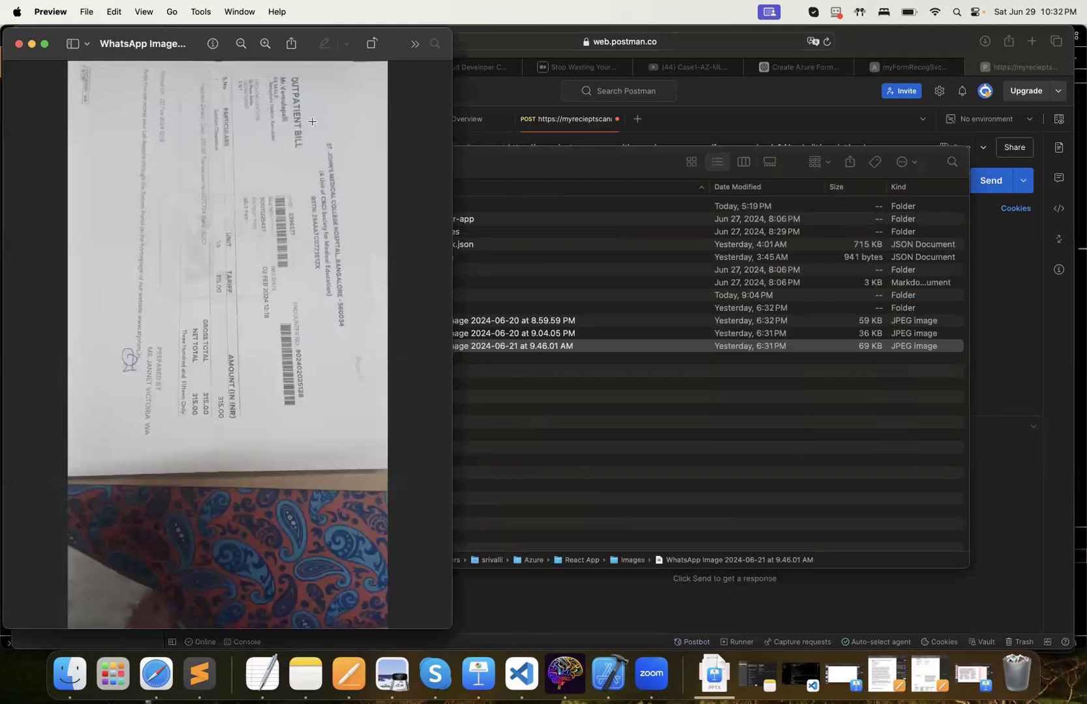
click(19, 43)
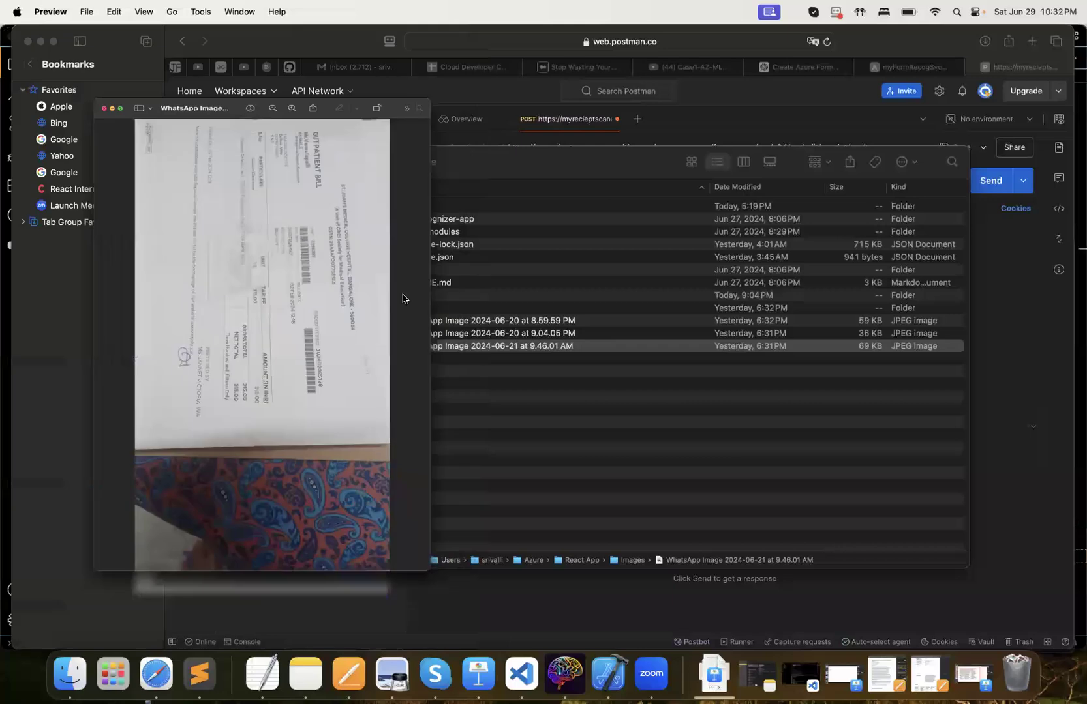
double_click(418, 332)
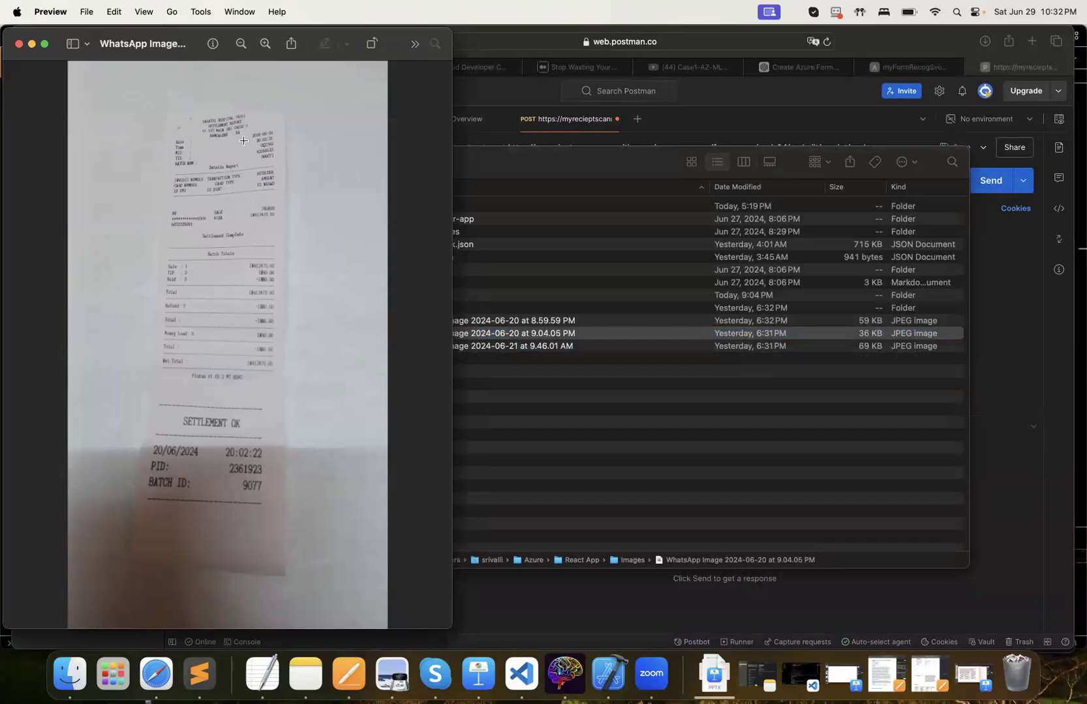
click(18, 44)
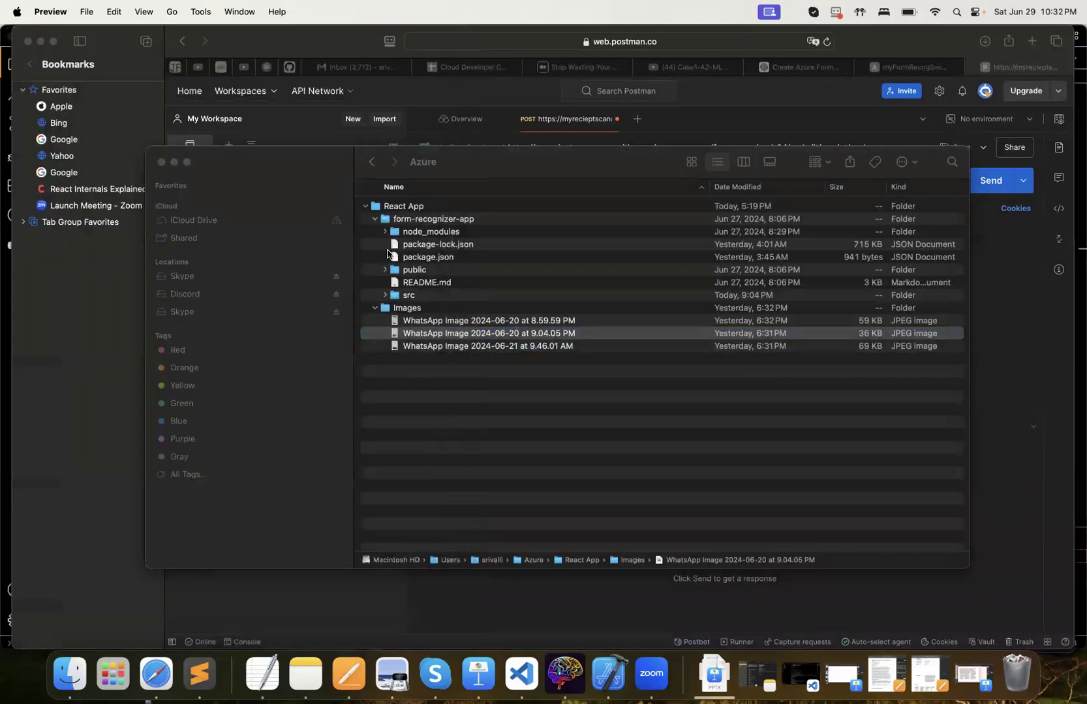
double_click(421, 321)
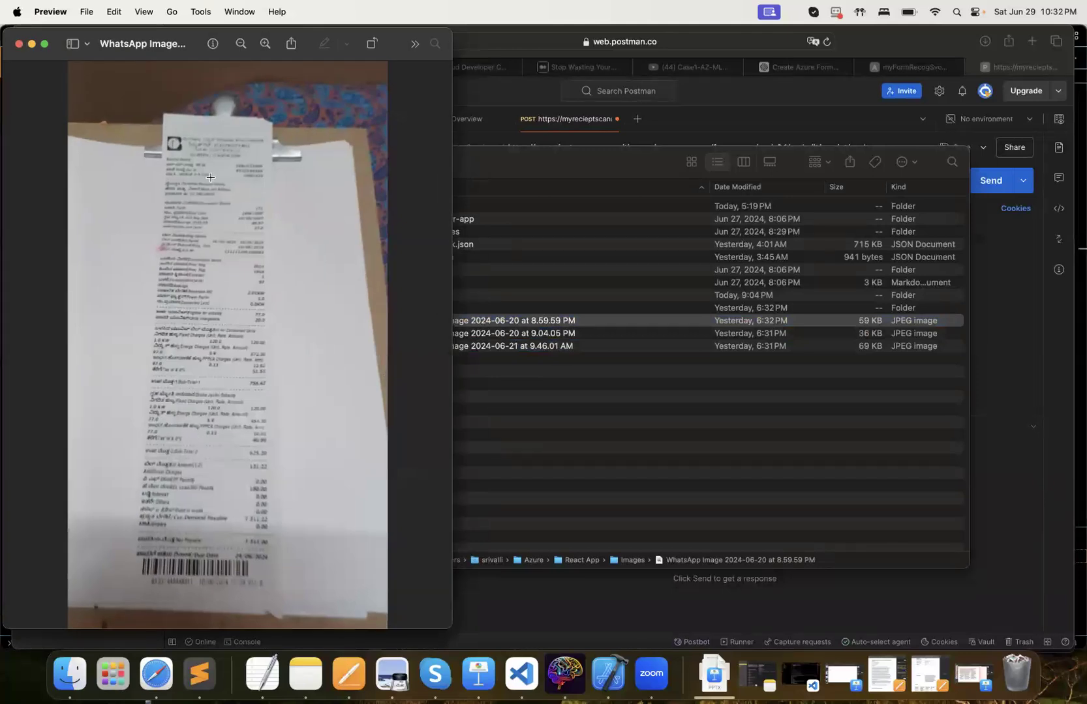
click(19, 44)
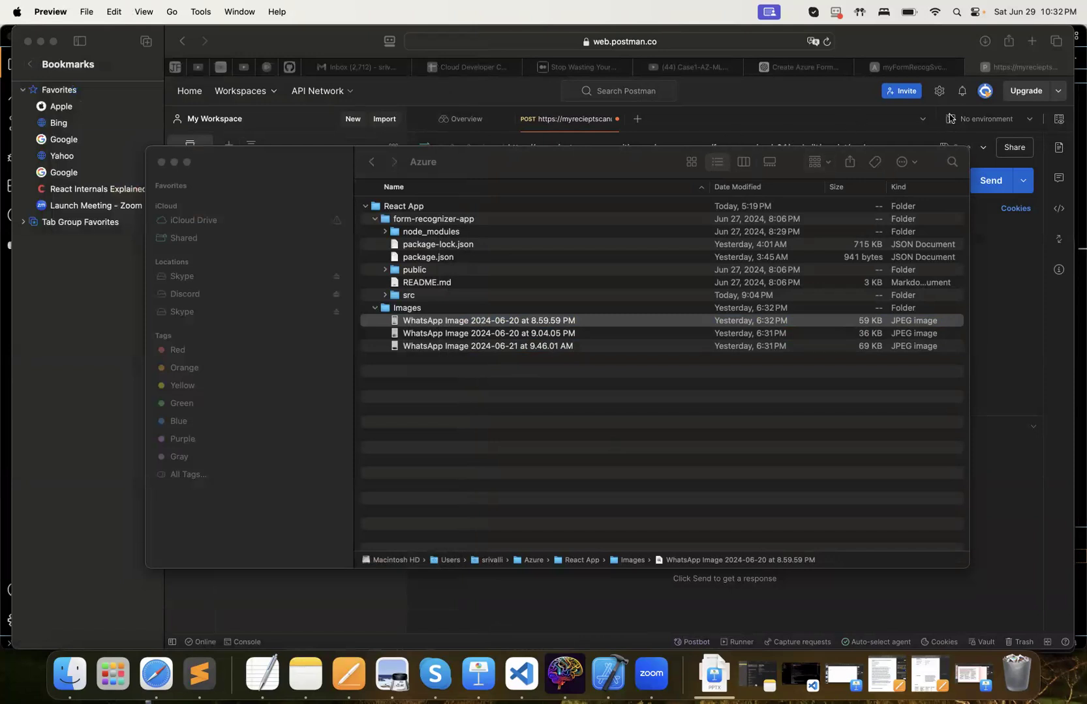
Return to Postman and try to send the receipt-analyze POST request with safeway-reciept.jpg as the binary body
click(1016, 80)
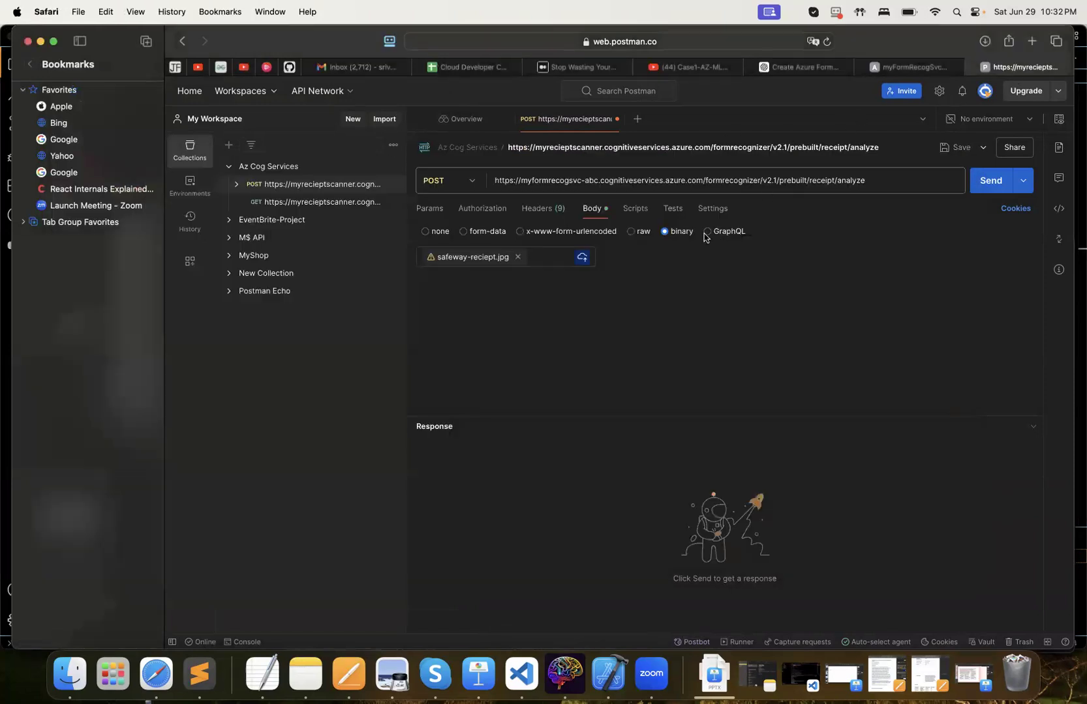
mouse_move(519, 261)
click(989, 185)
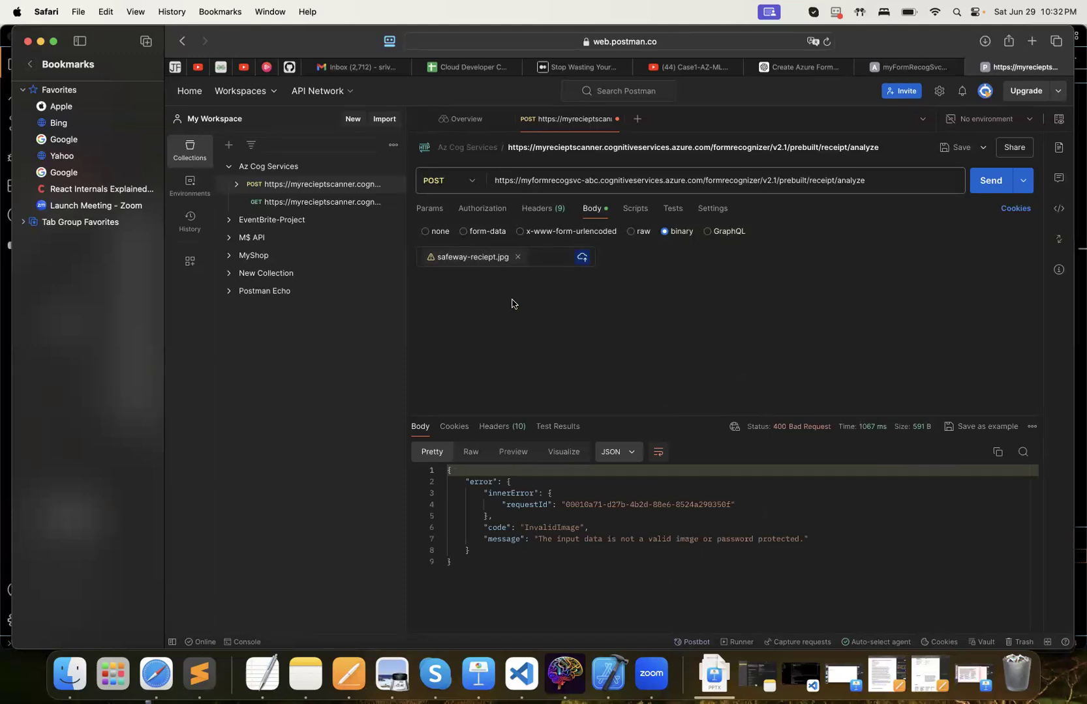
Replace the binary body file with the local image "WhatsApp Image 2024-06-20 at 8.59.59 PM" and send the POST request
click(517, 256)
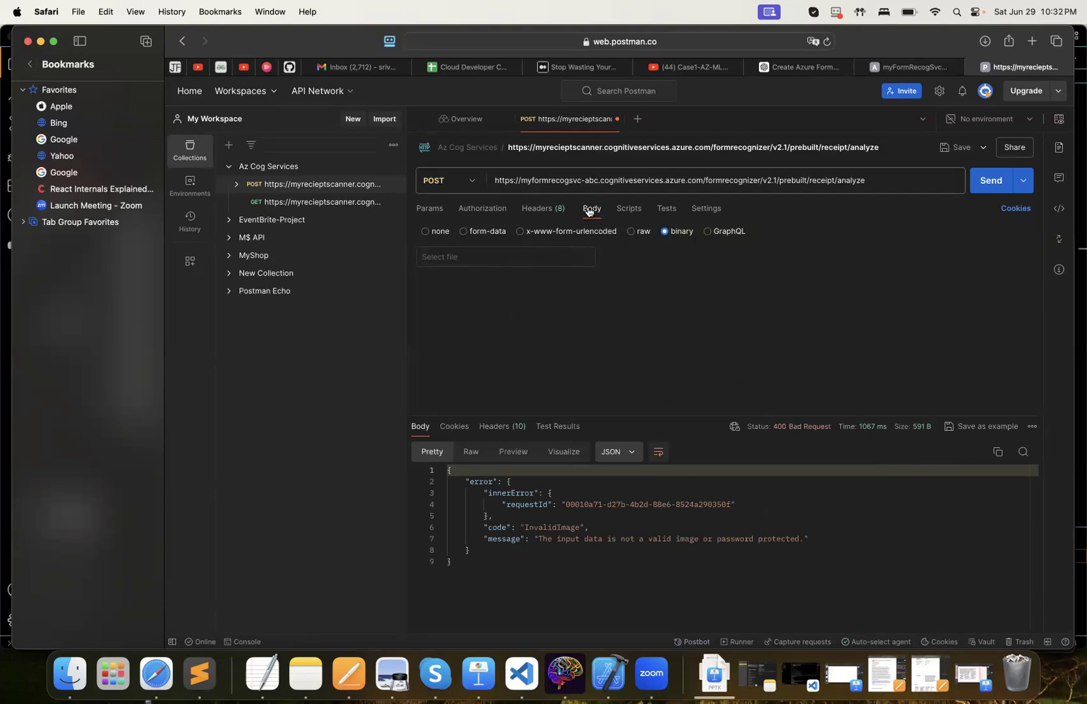
click(525, 258)
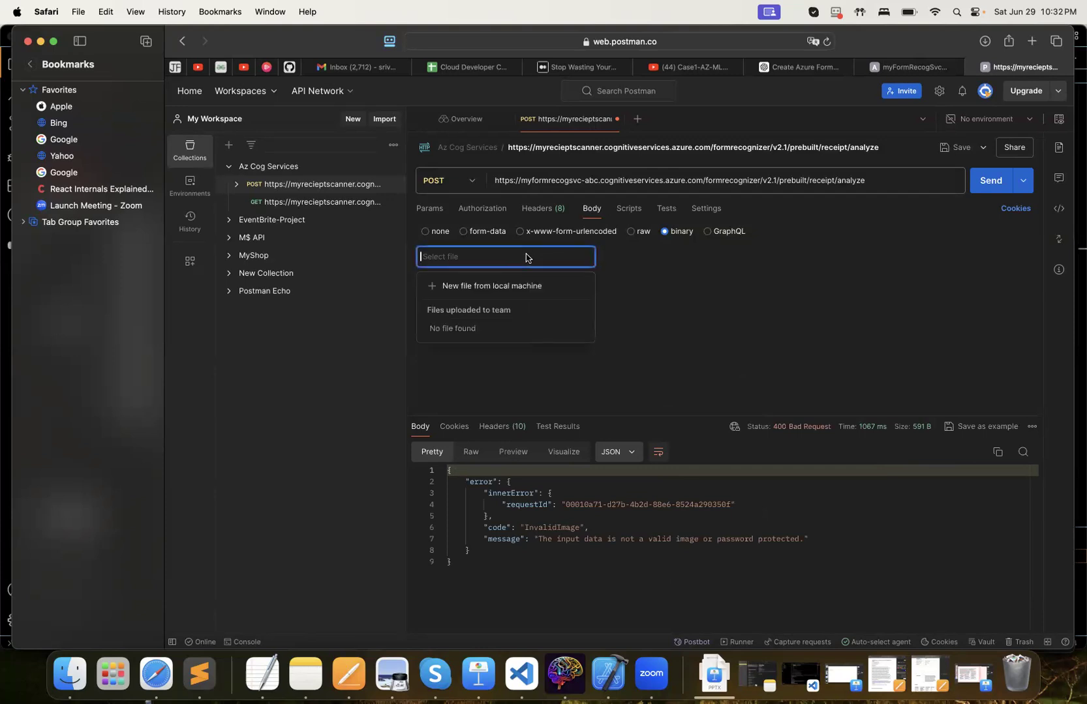
click(480, 287)
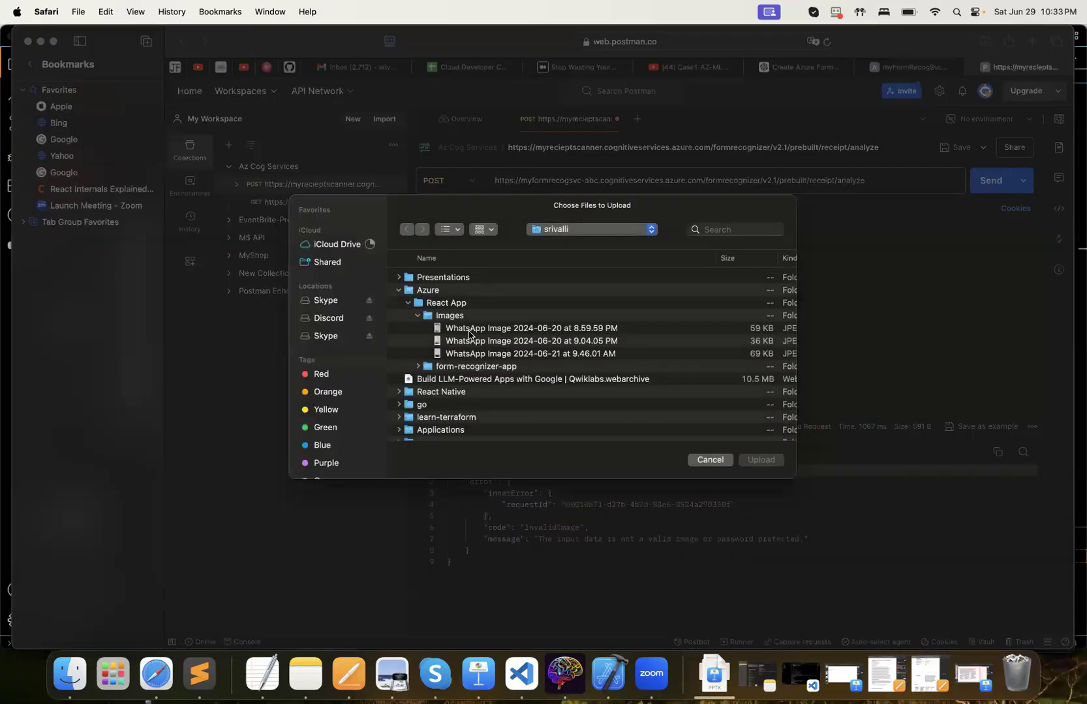
click(469, 329)
click(760, 460)
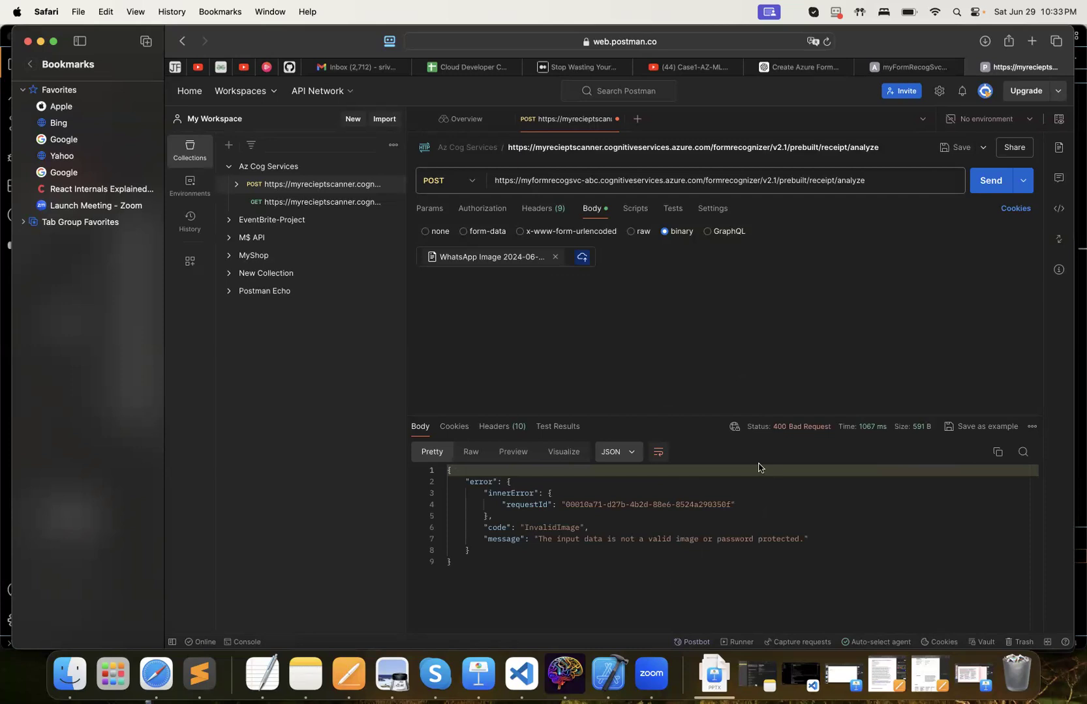
click(988, 182)
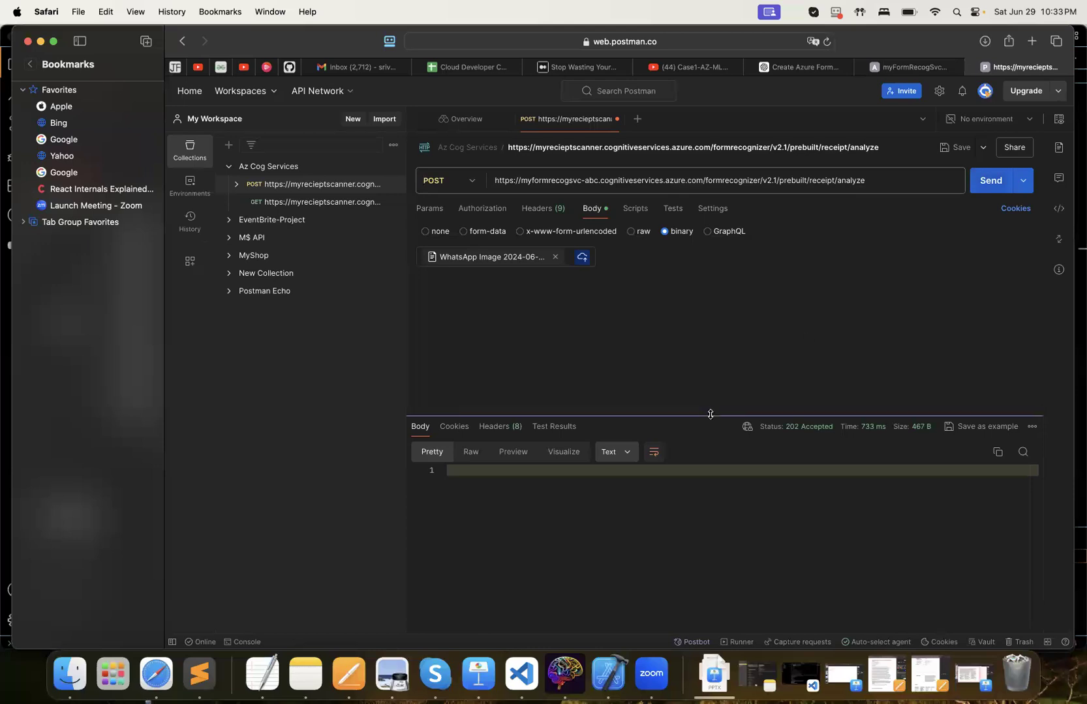
Enlarge the response area and copy the full Operation-Location URL from the response headers
drag(710, 417, 708, 327)
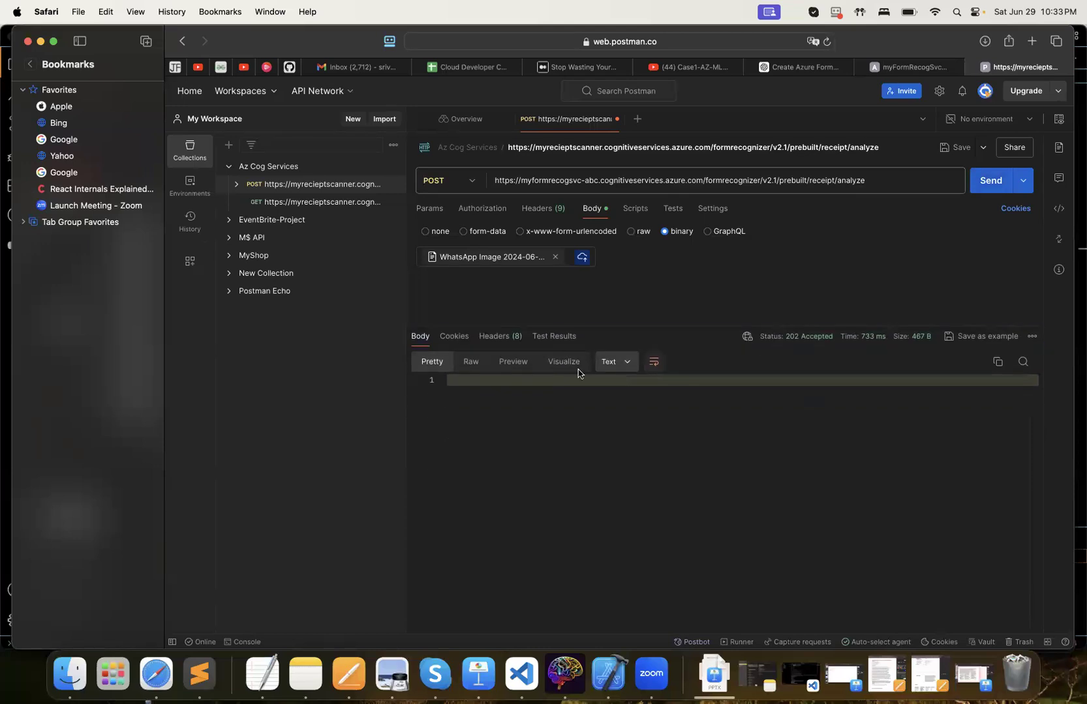
click(510, 343)
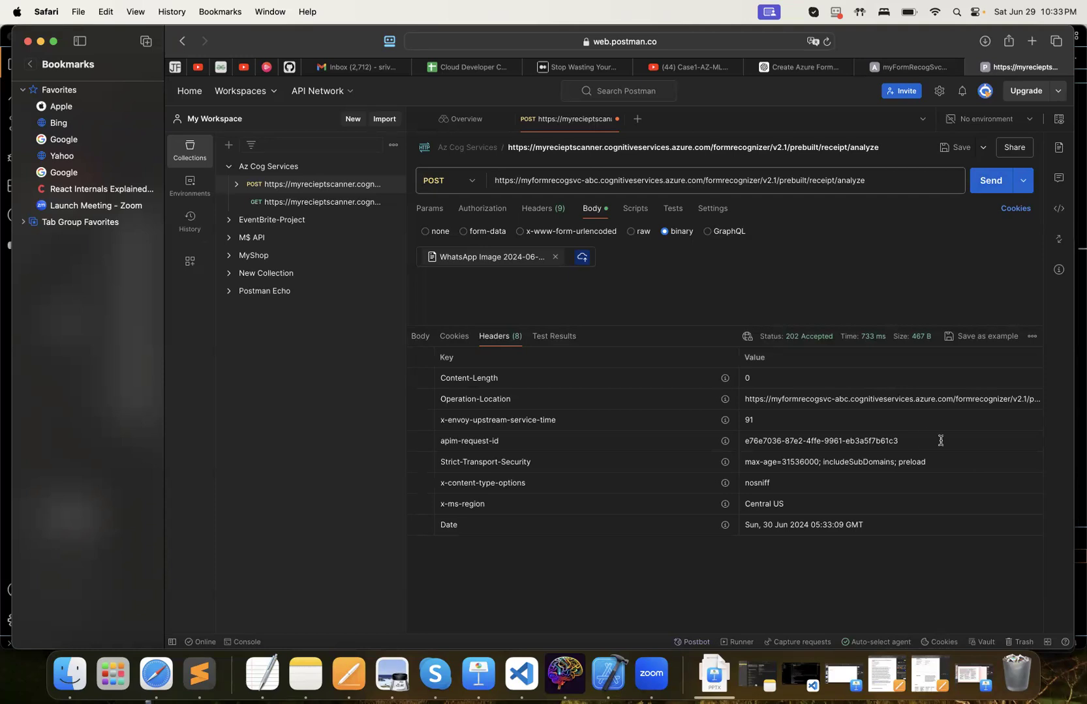
click(870, 399)
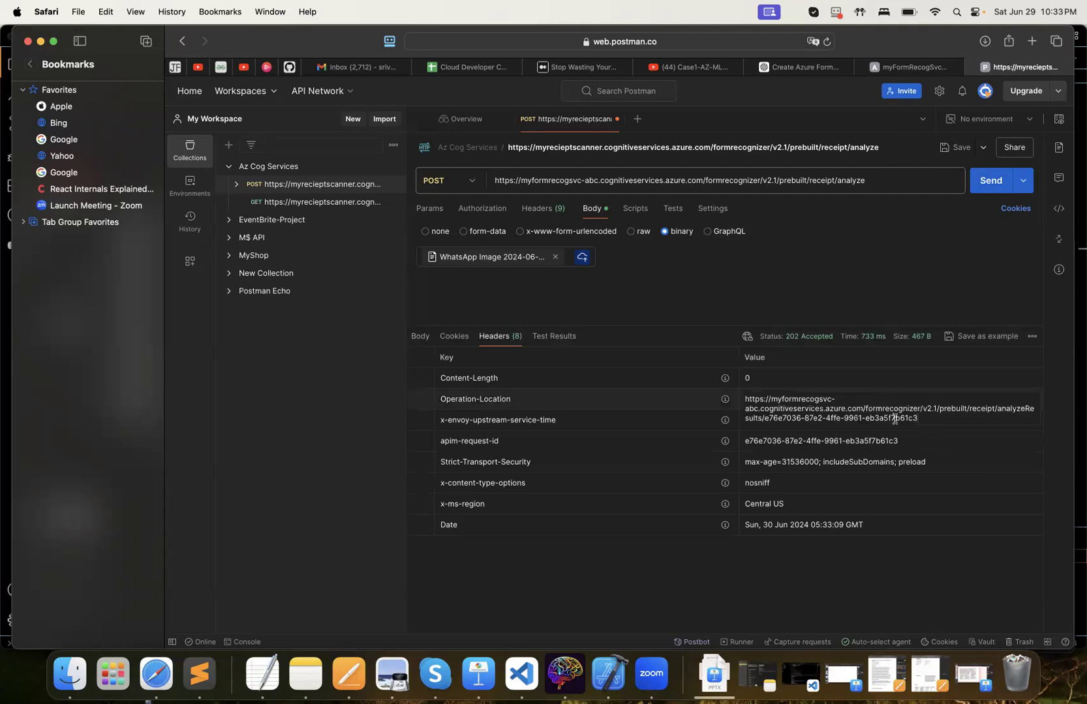
drag(927, 420, 743, 397)
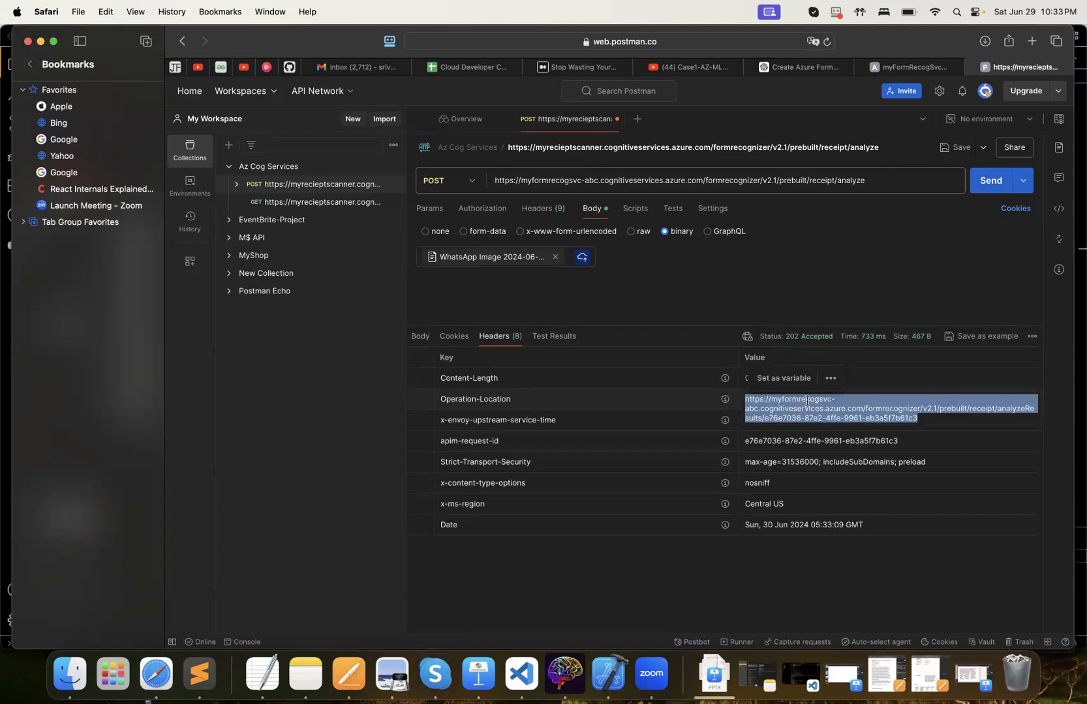
key(super+c)
Open the GET request in the Az Cog Services collection and replace its URL with the copied Operation-Location URL
click(354, 202)
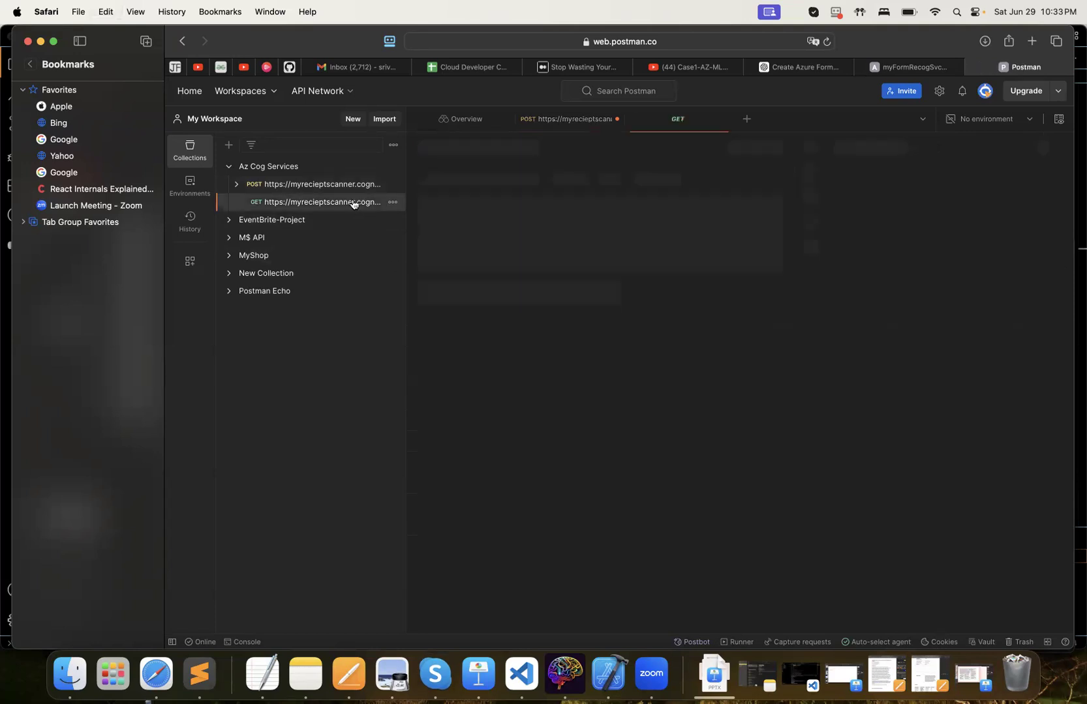
double_click(717, 180)
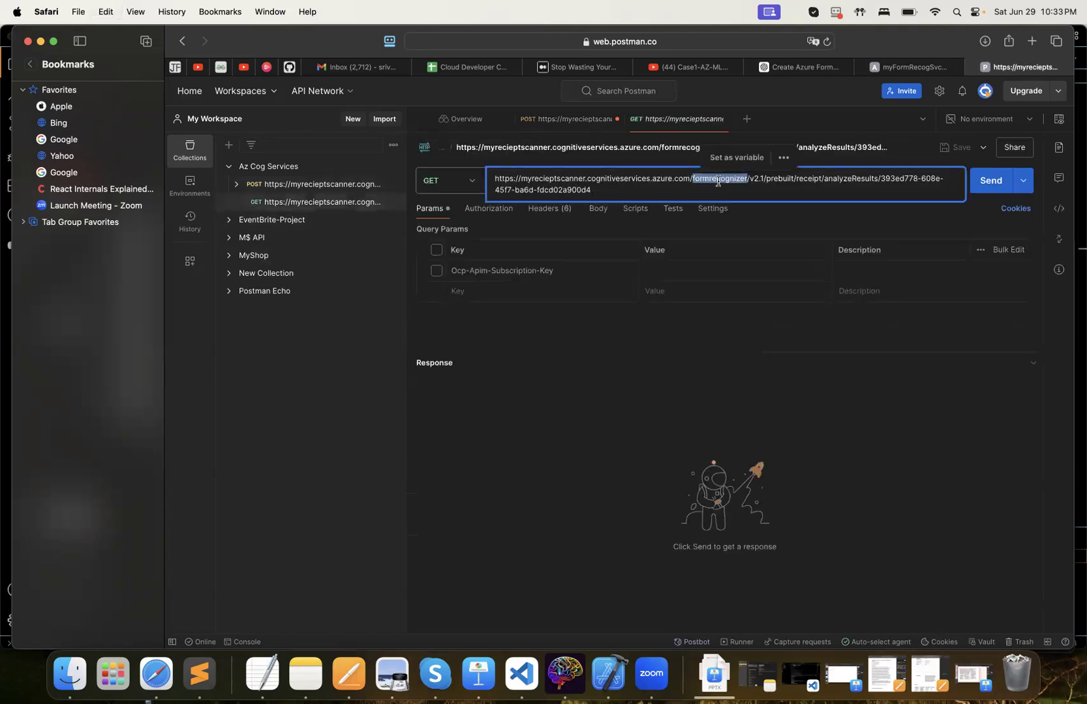
triple_click(650, 191)
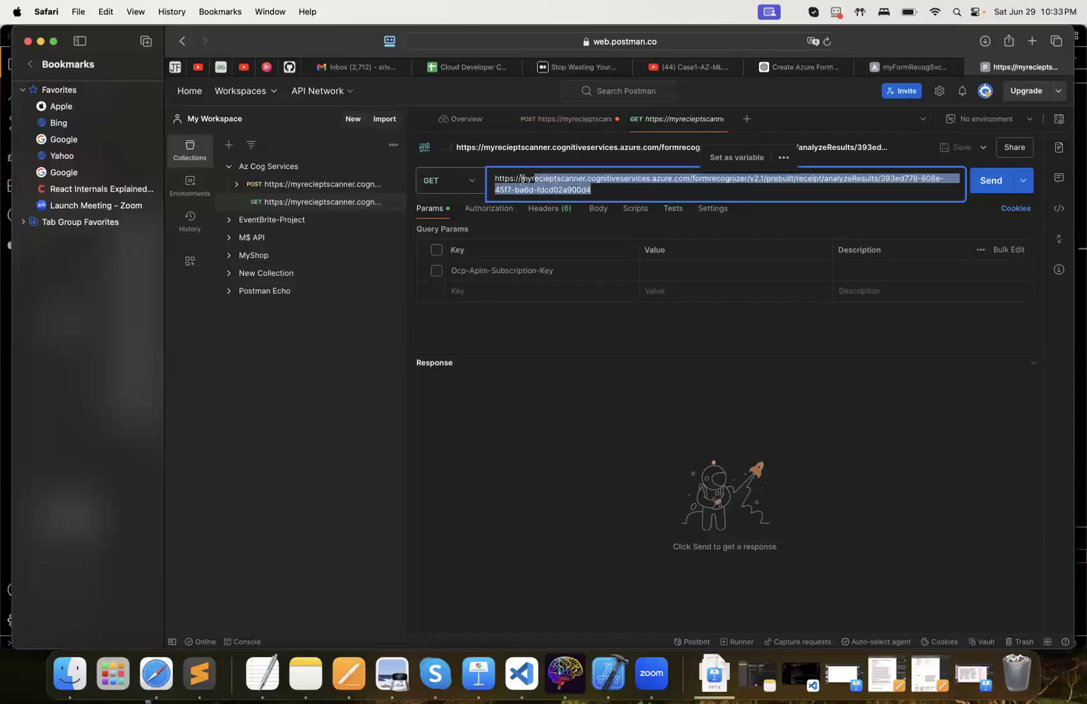
key(BackSpace)
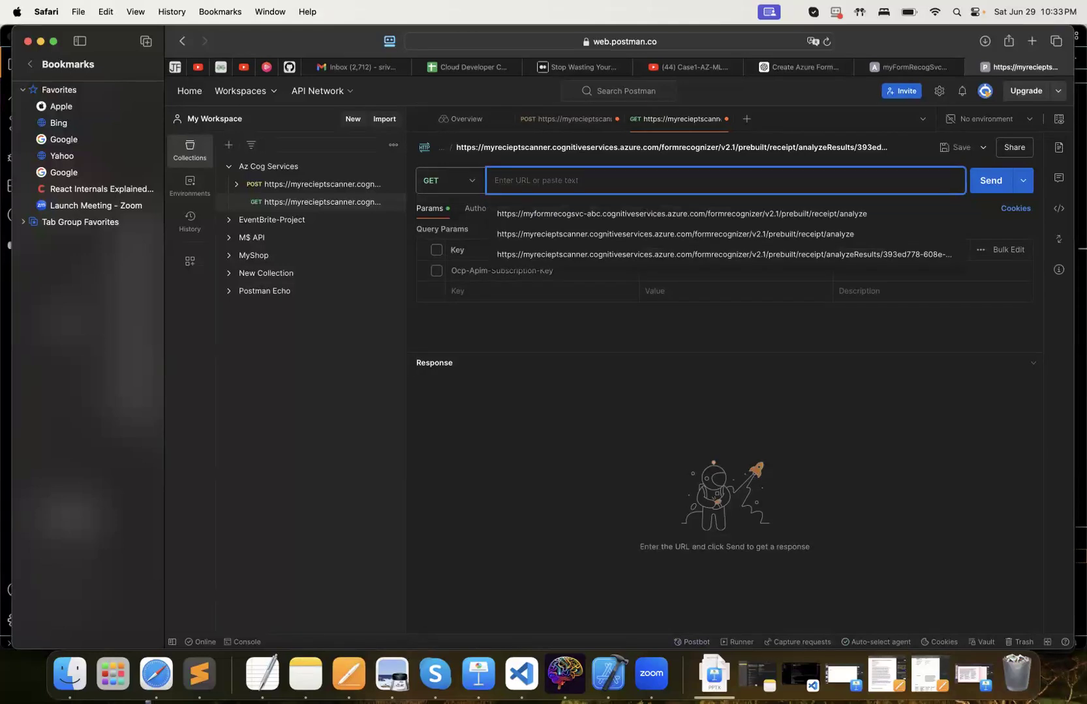
key(super+v)
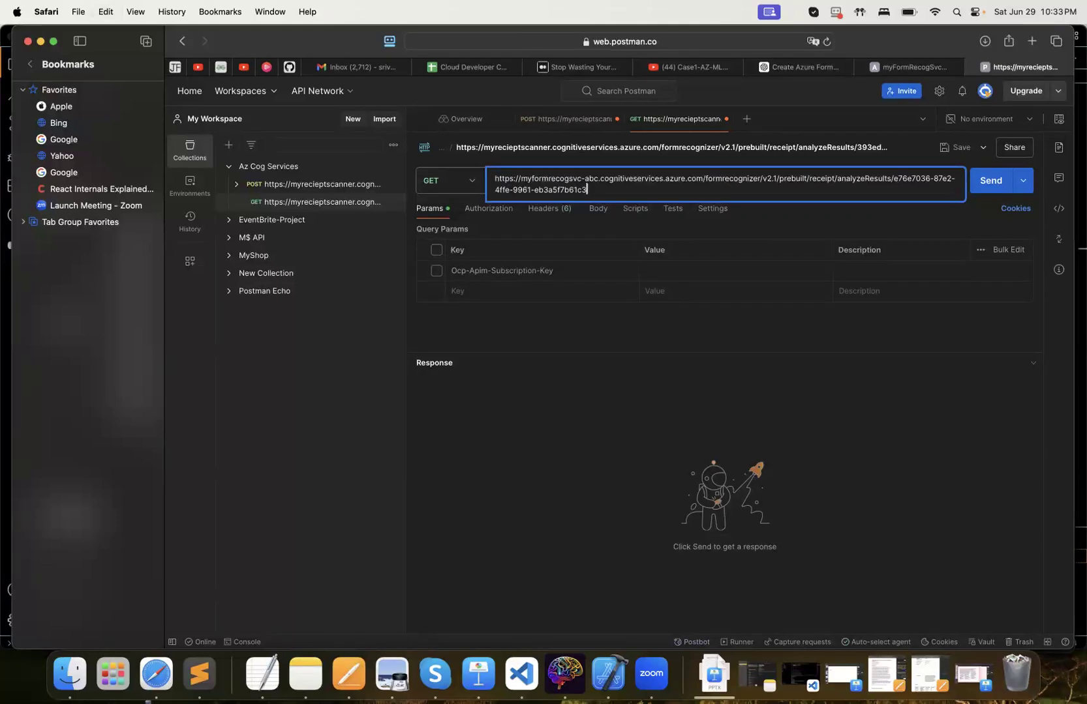
click(438, 679)
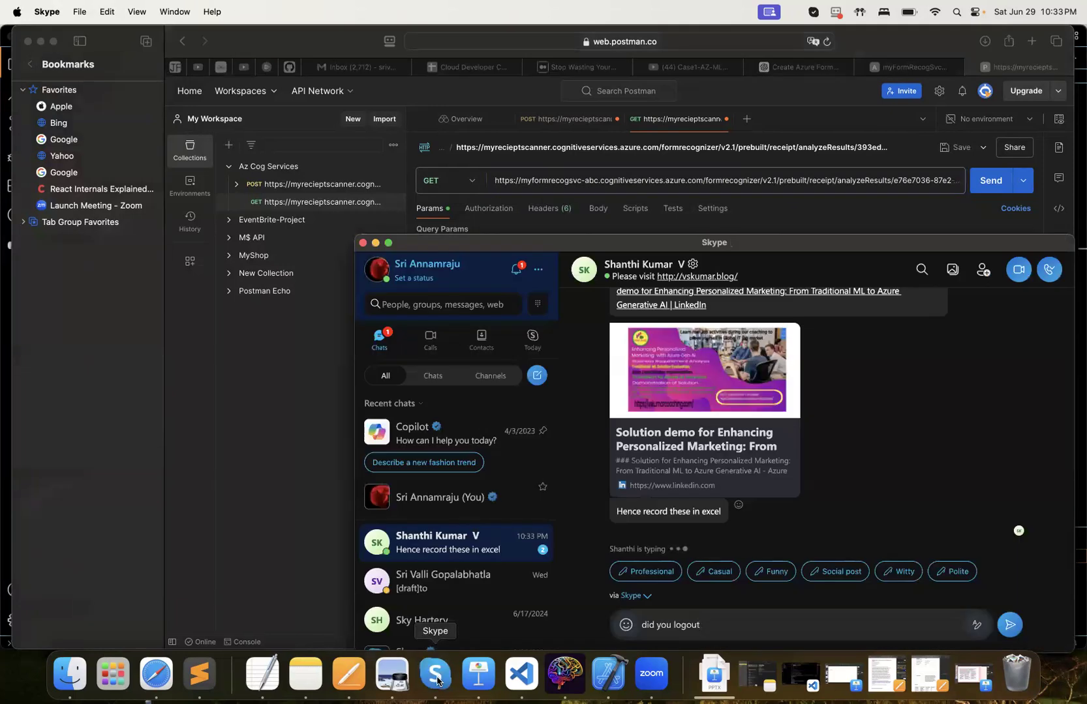
click(252, 496)
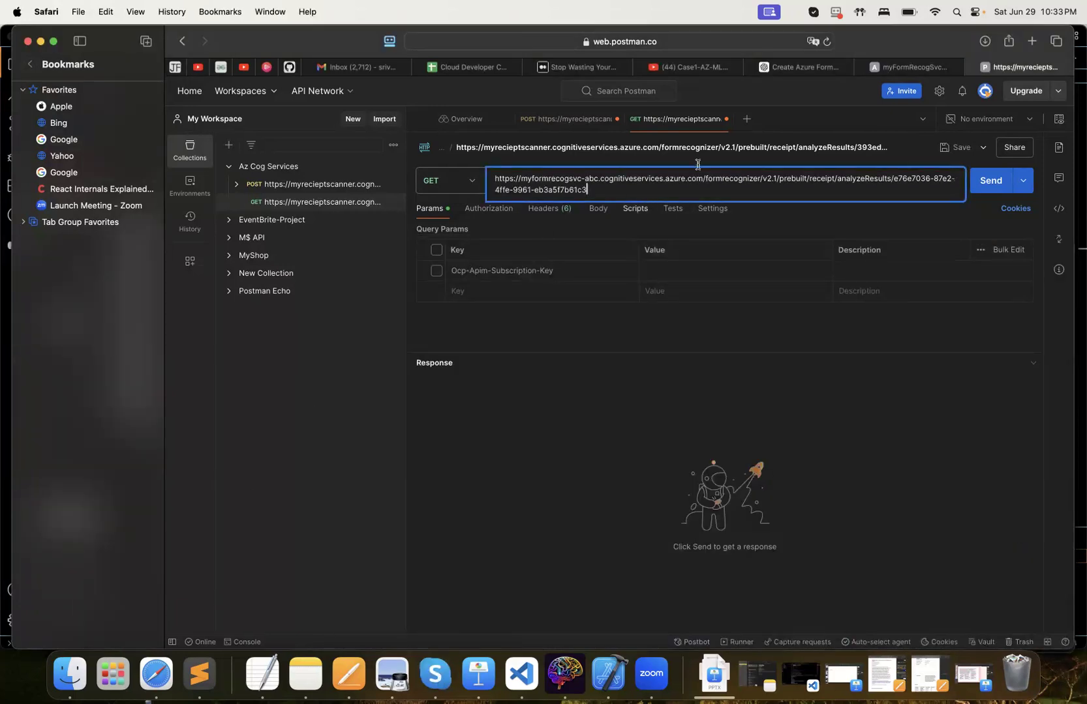
Try to send the GET request with the Azure resource's KEY 2 as an enabled Ocp-Apim-Subscription-Key query parameter
click(652, 271)
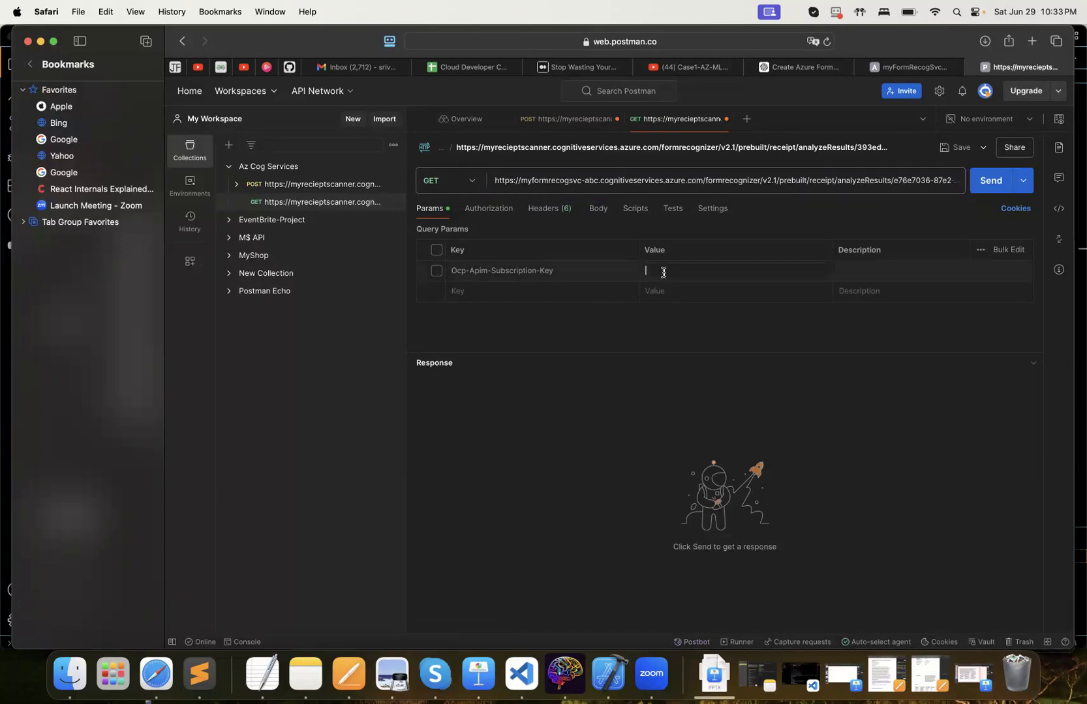
click(436, 270)
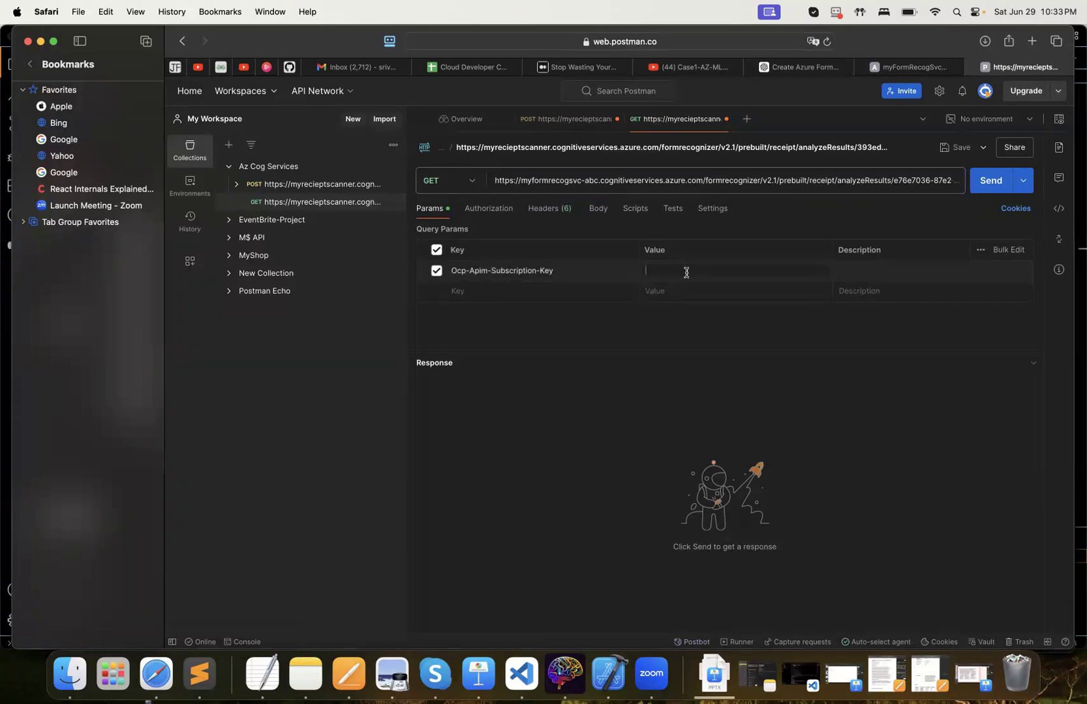
click(903, 67)
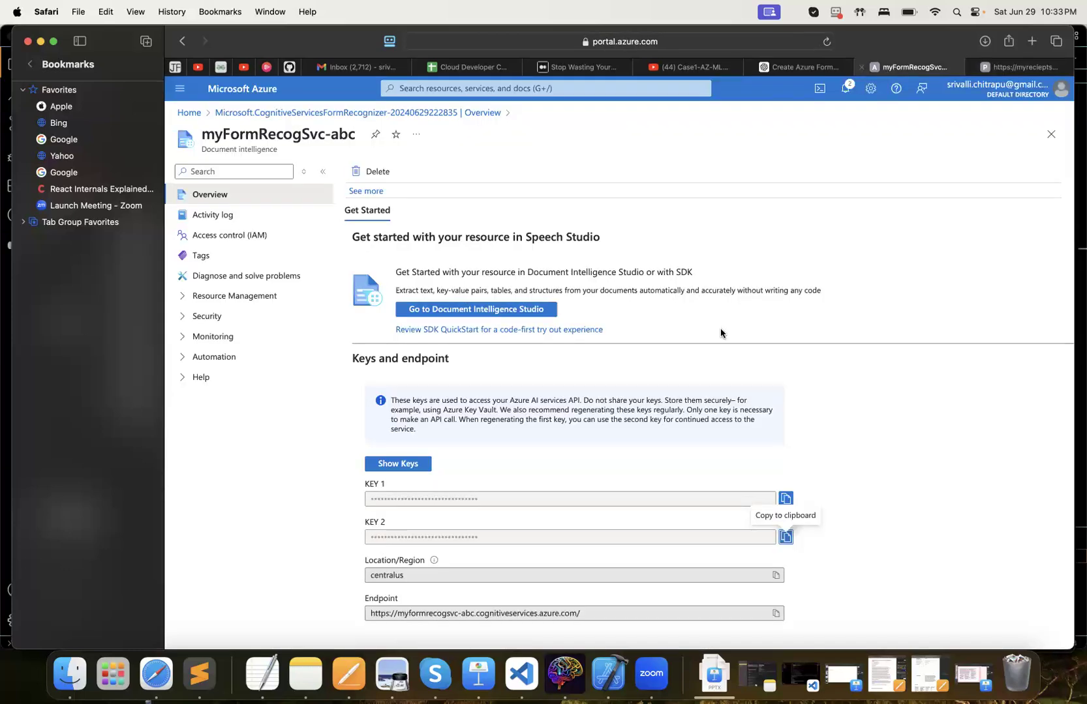
click(785, 537)
click(1019, 69)
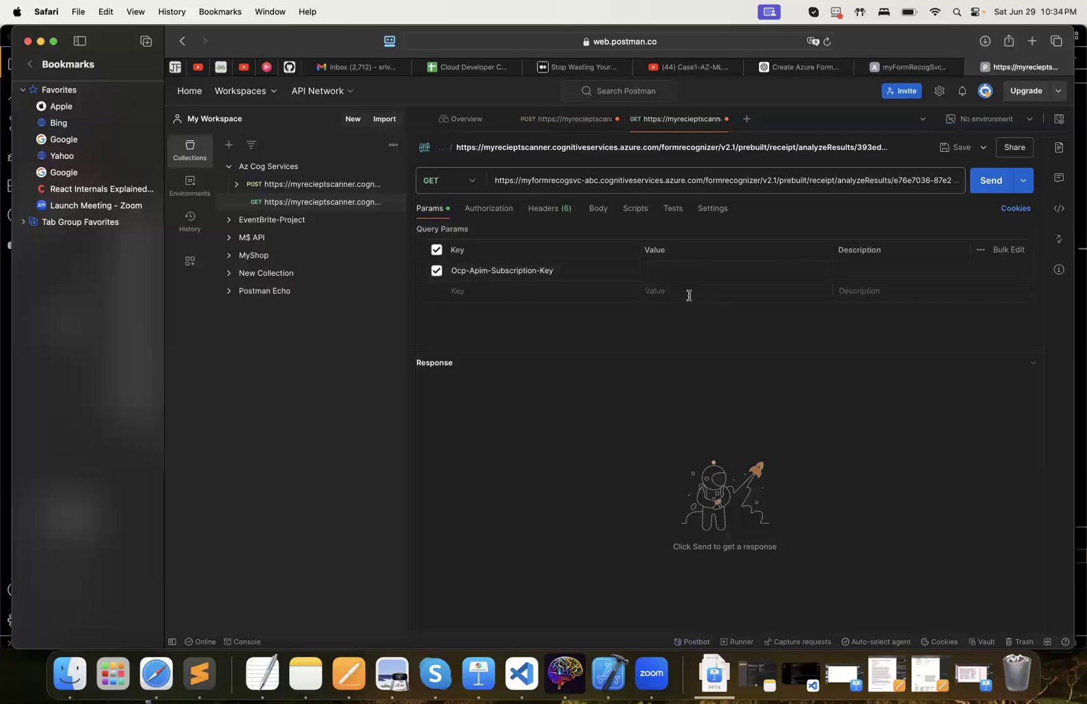
click(710, 270)
key(super+v)
click(989, 184)
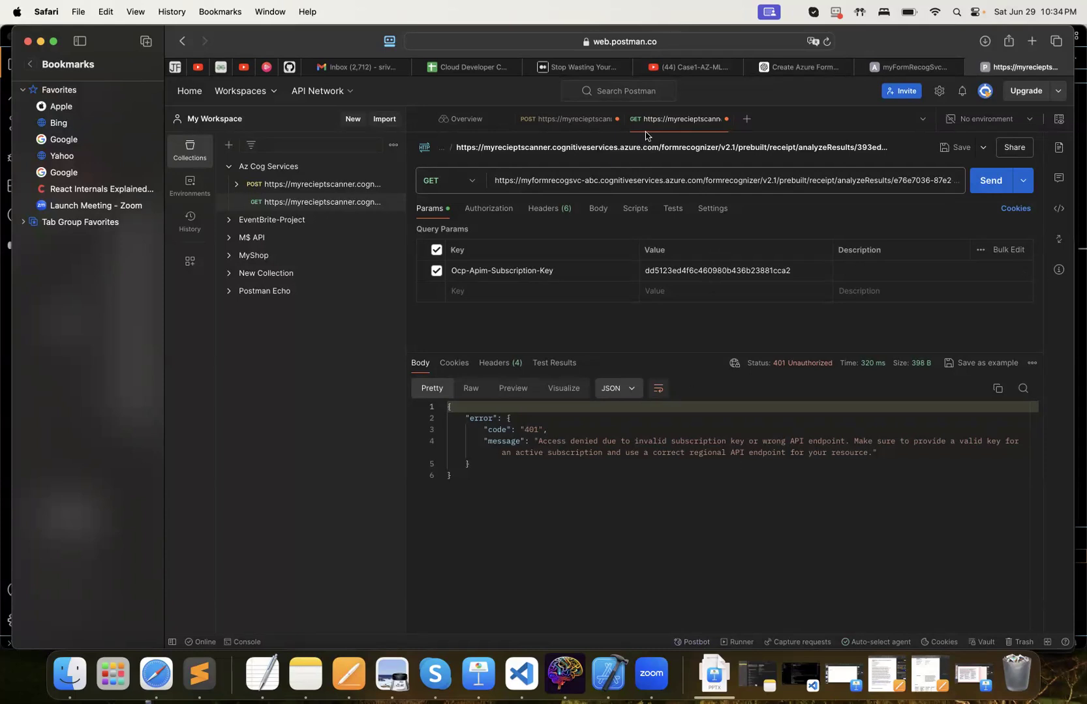
Copy the Operation-Location URL from the POST response headers again and replace the GET request's entire URL, including its query parameter, with it
click(593, 123)
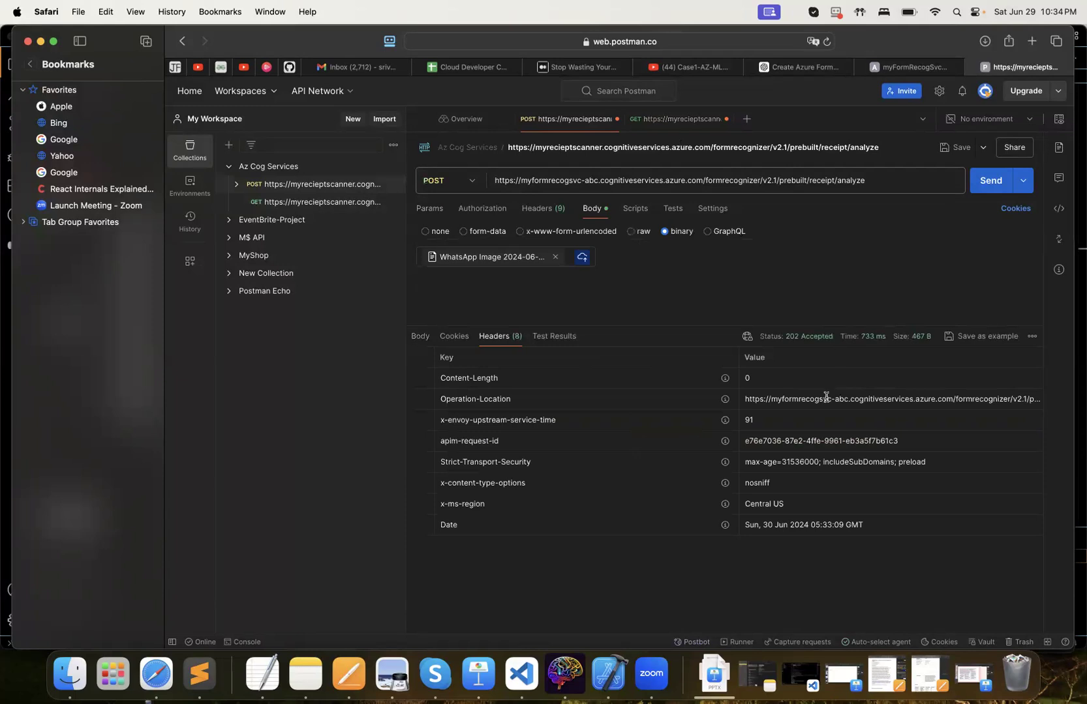
click(825, 395)
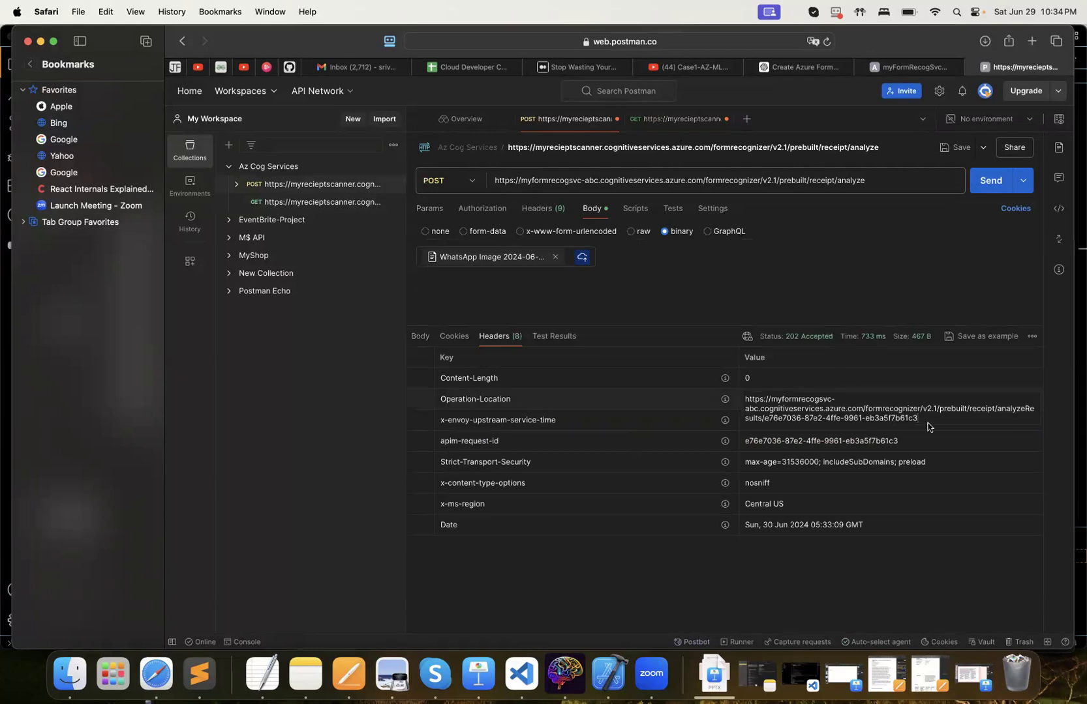
triple_click(894, 401)
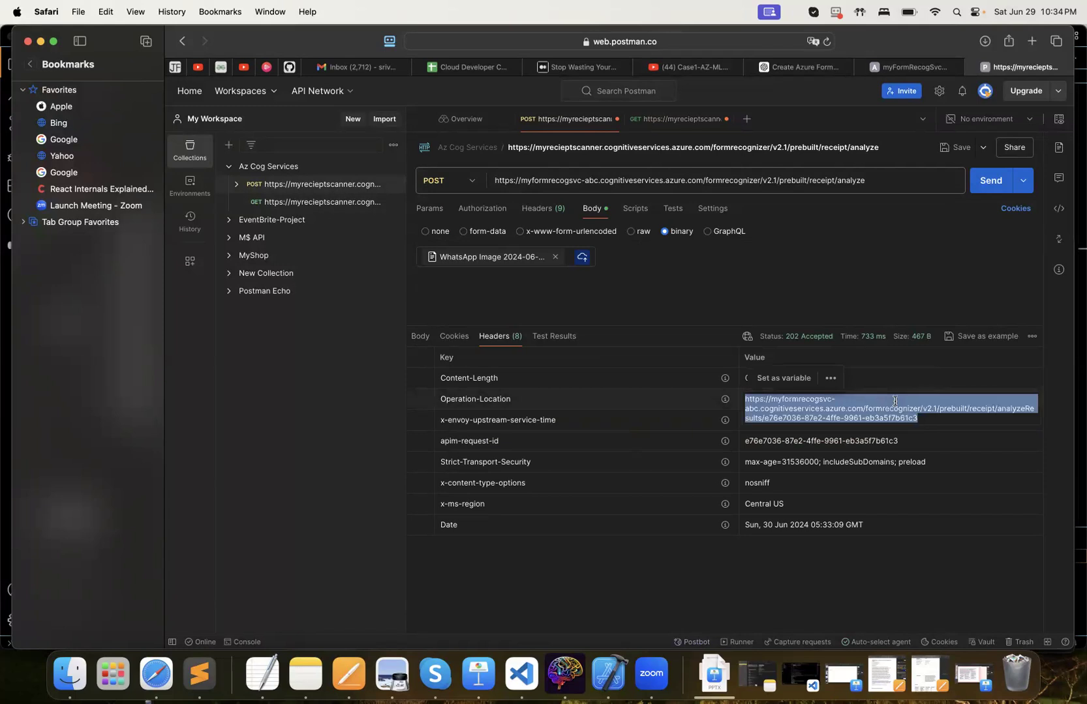
click(699, 119)
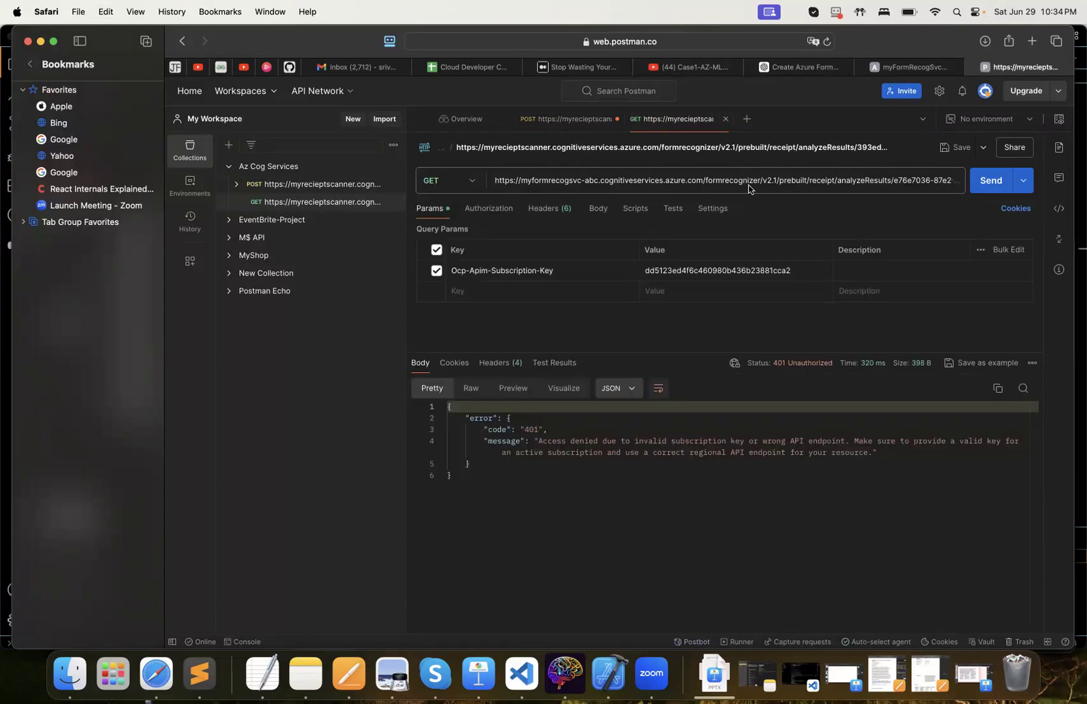
double_click(775, 184)
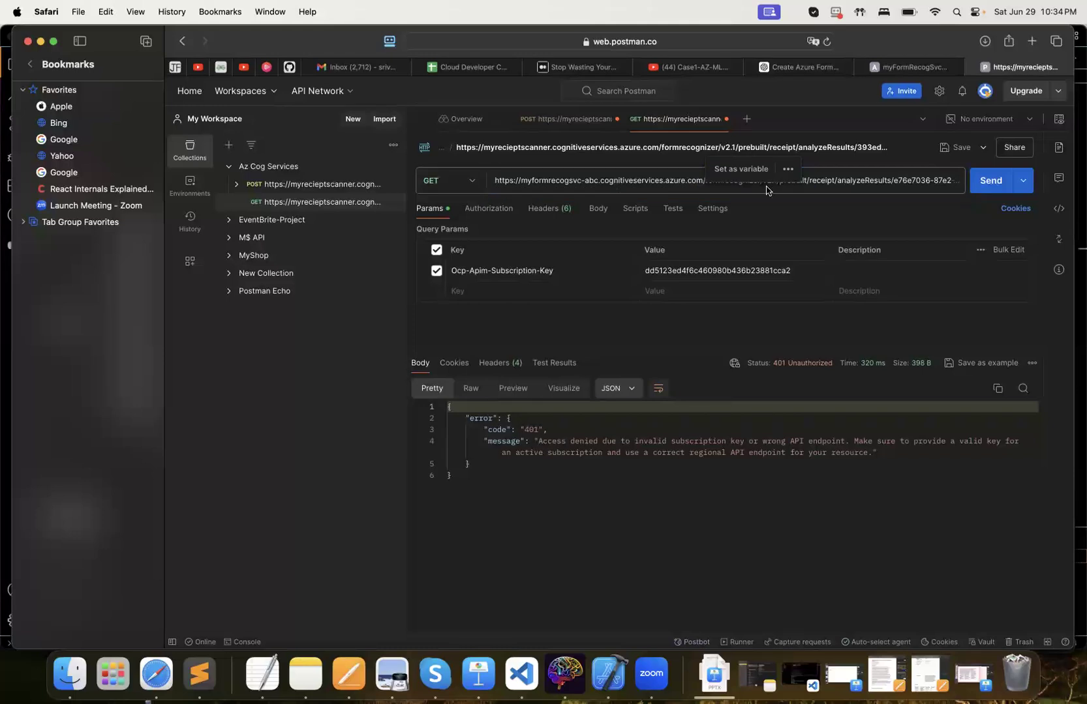
triple_click(667, 180)
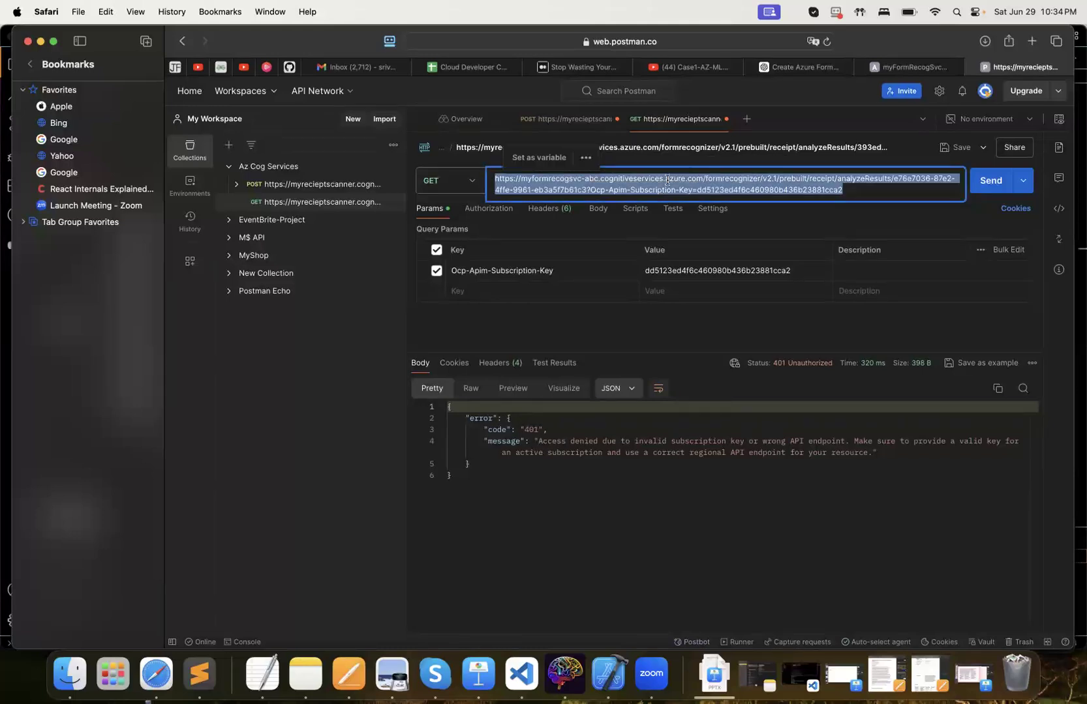
key(BackSpace)
key(super+v)
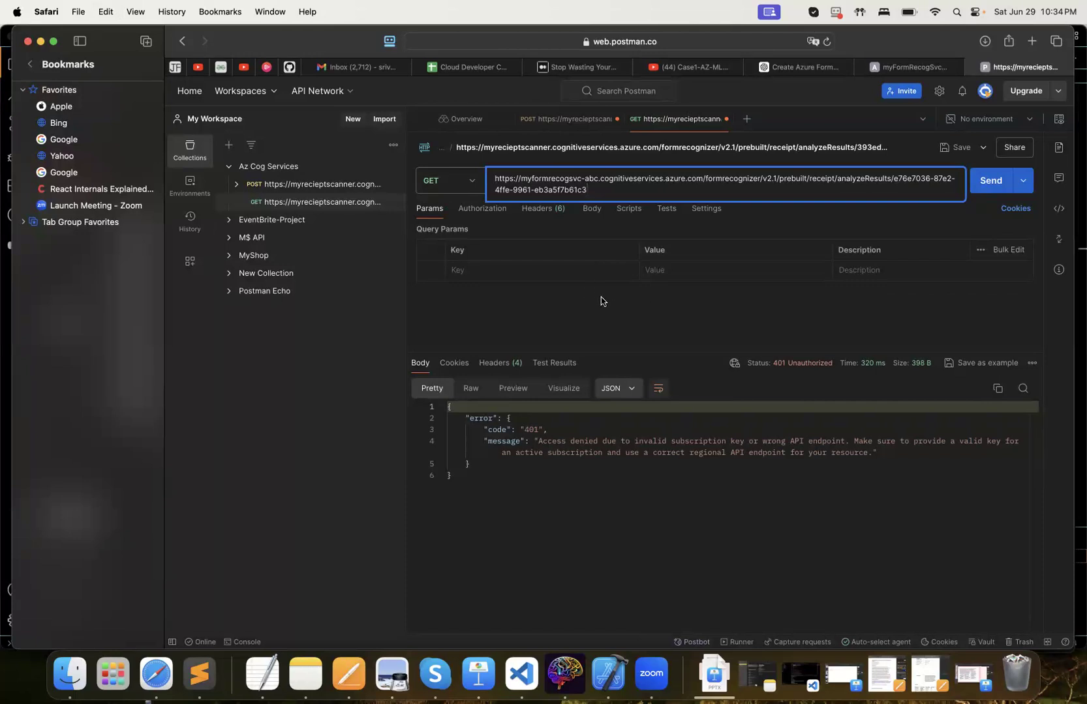
Inspect the GET request's headers, and copy the Ocp-Apim-Subscription-Key header value from the POST request
click(526, 271)
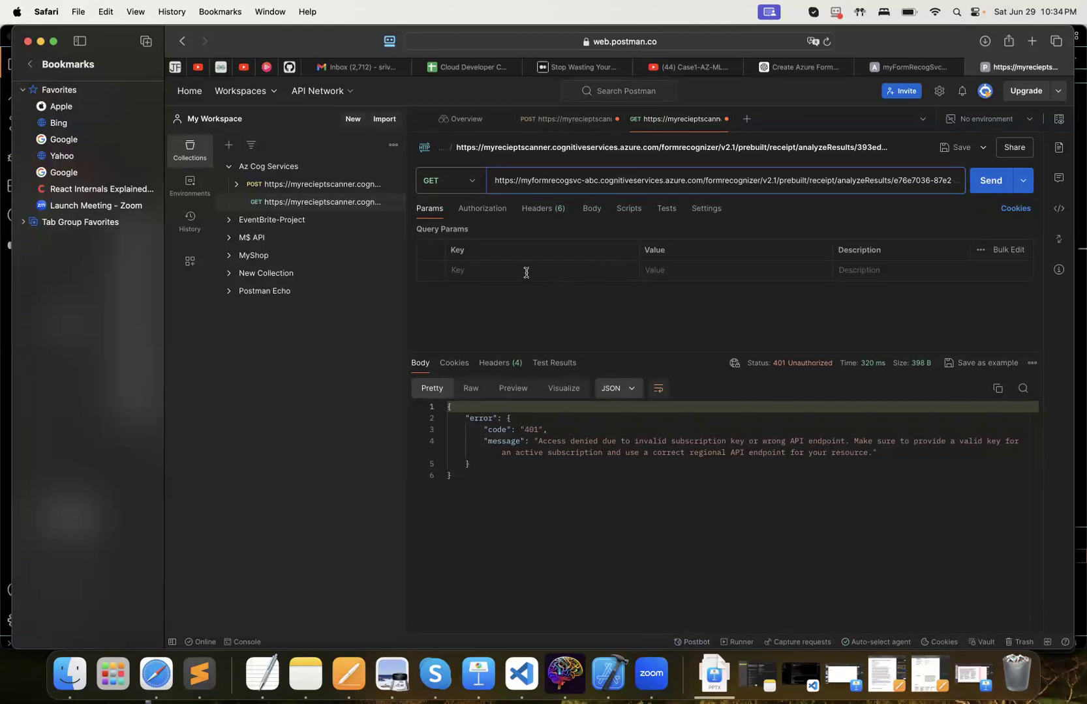
click(542, 208)
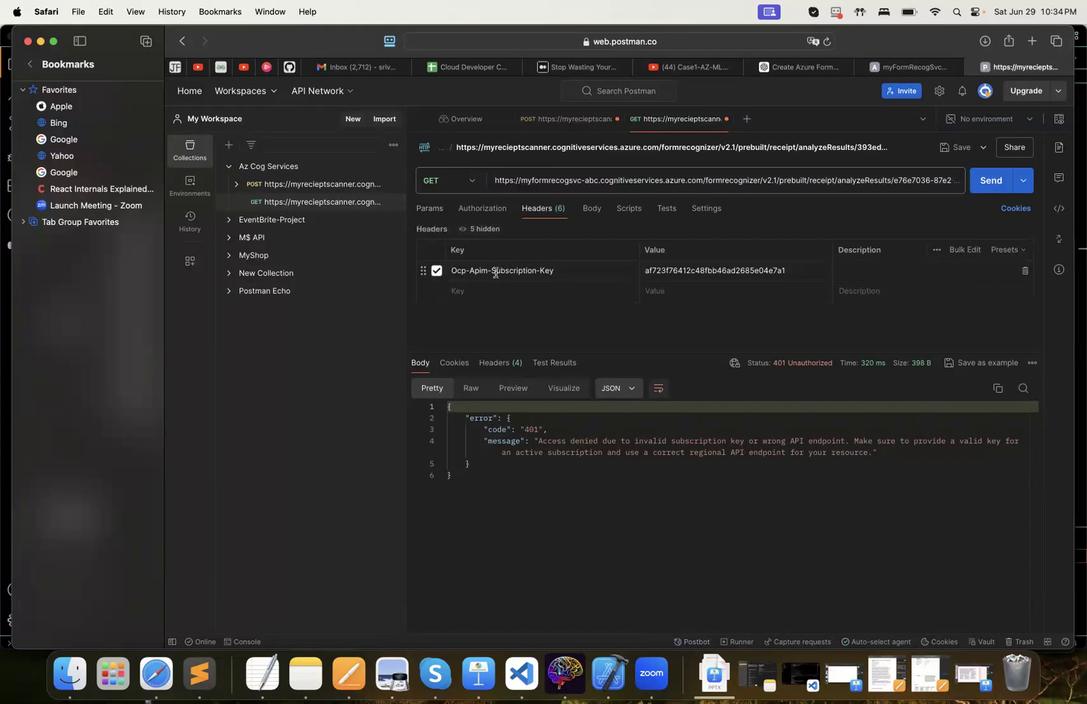
click(661, 270)
click(560, 120)
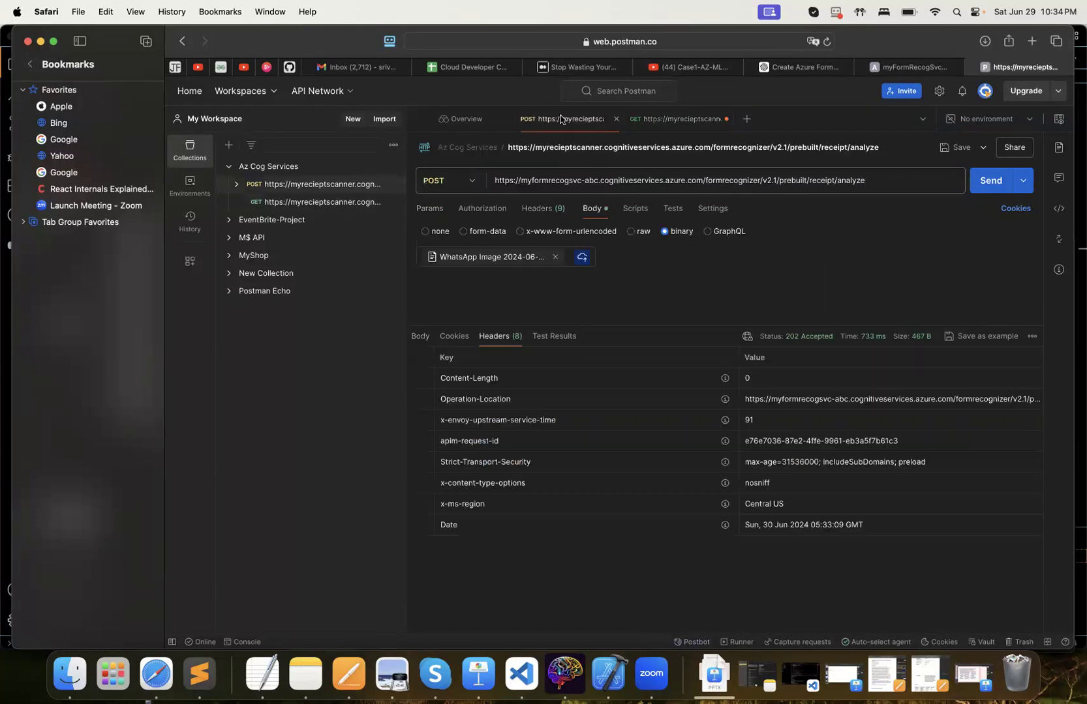
click(538, 209)
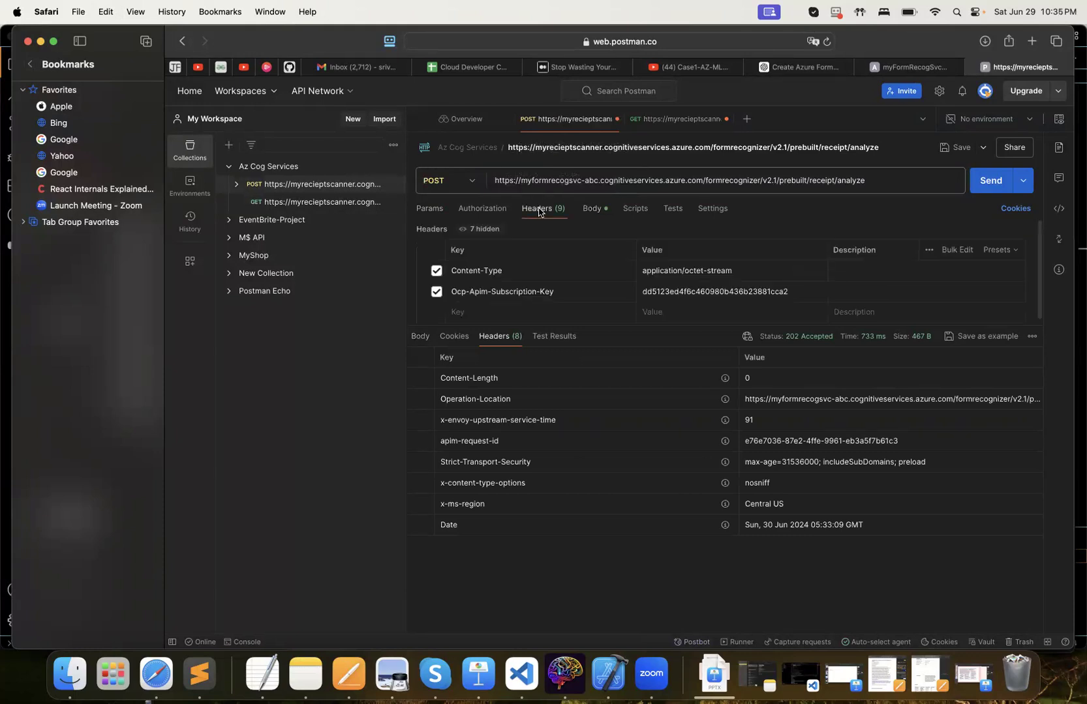
double_click(670, 291)
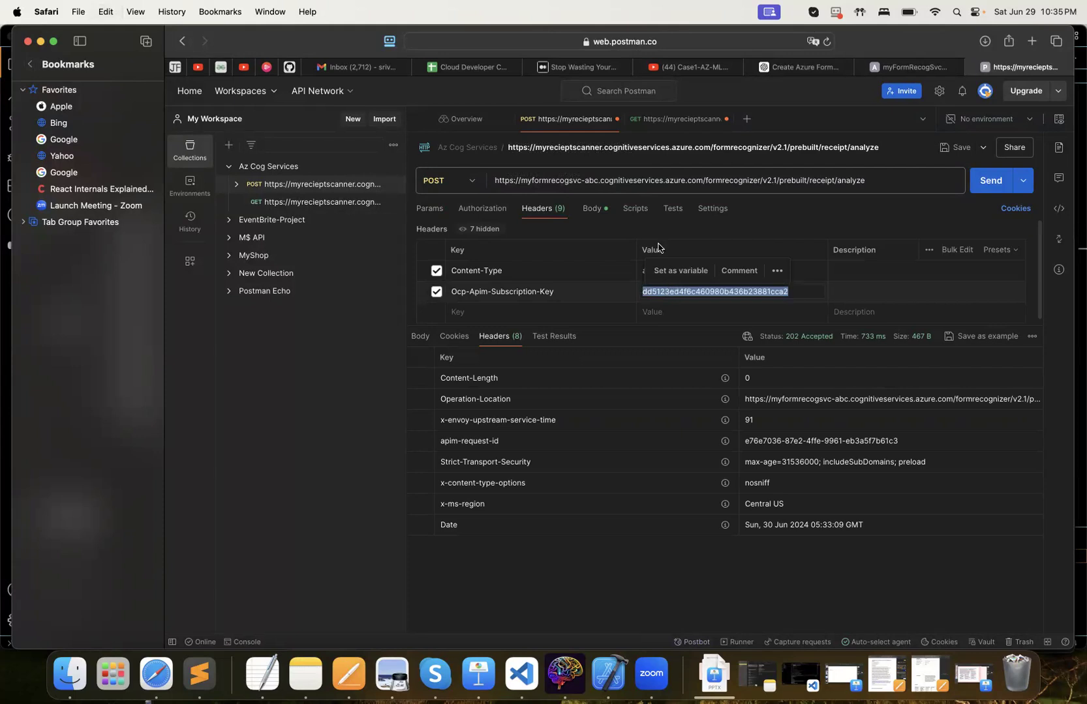
Replace the GET request's Ocp-Apim-Subscription-Key header value with the copied subscription key and send the request
click(680, 118)
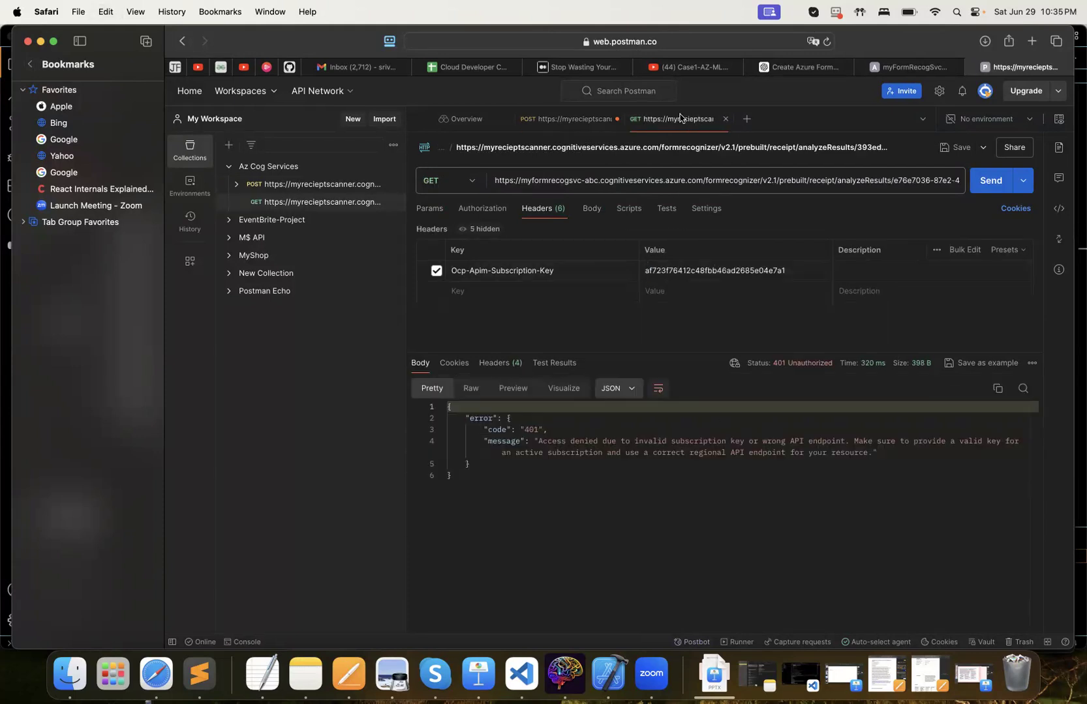
double_click(719, 270)
key(BackSpace)
key(super+v)
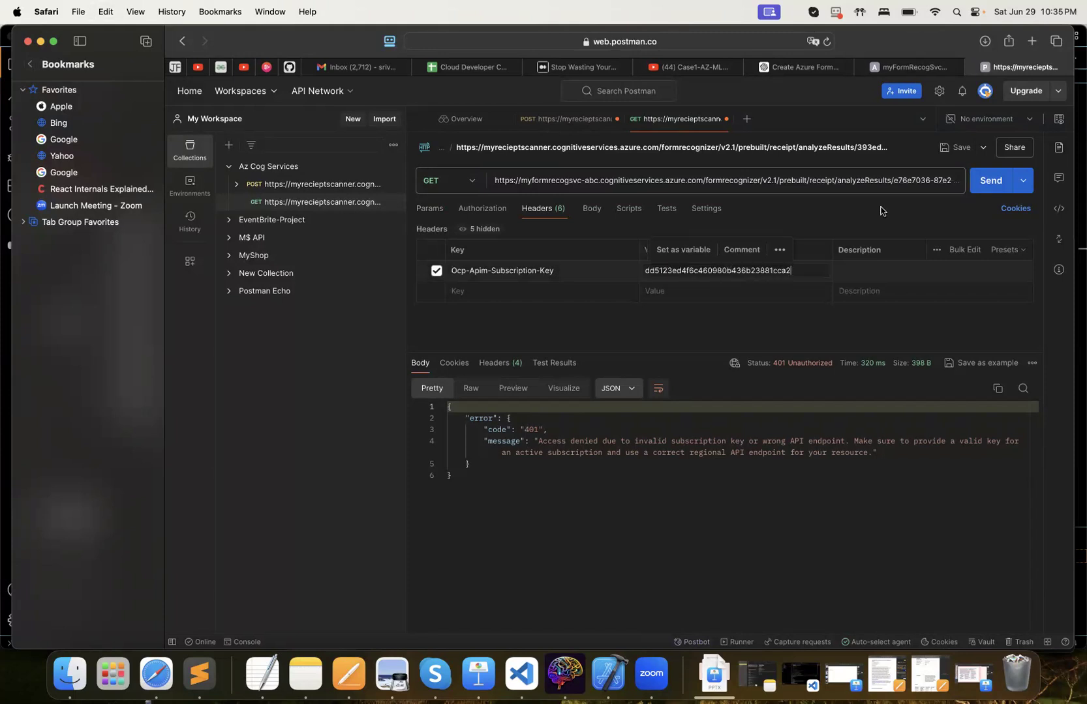
click(992, 182)
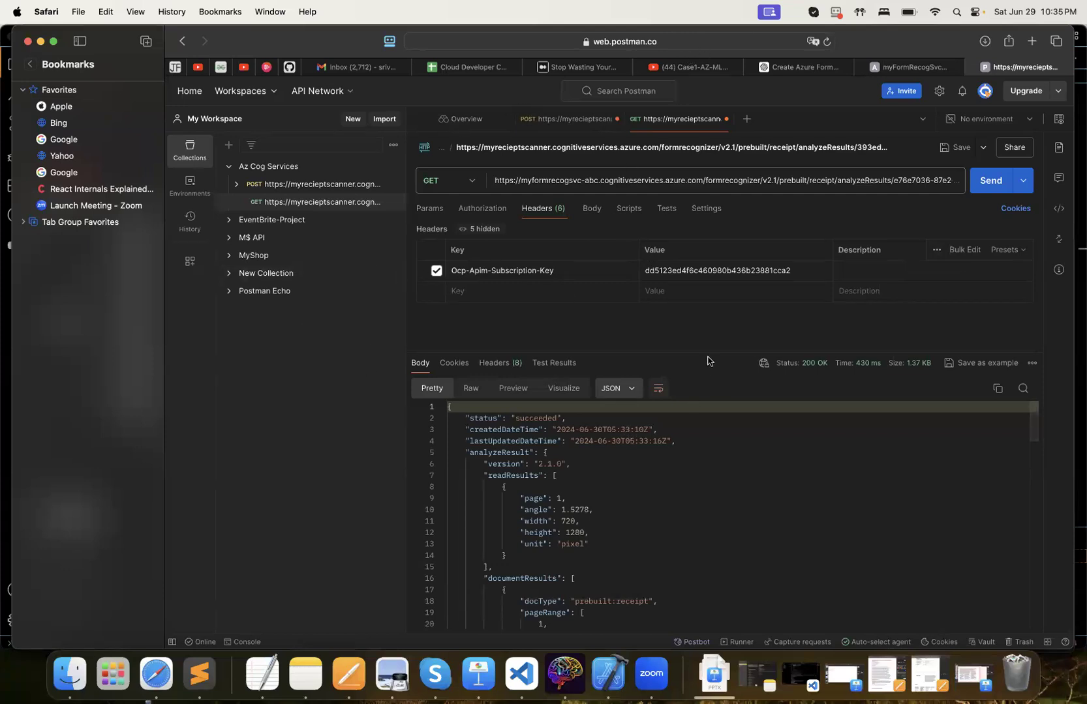
Enlarge the response area and examine the receipt analysis JSON, including its TransactionTime, TransactionDate, ReceiptType and TotalPrice fields
drag(706, 352, 685, 219)
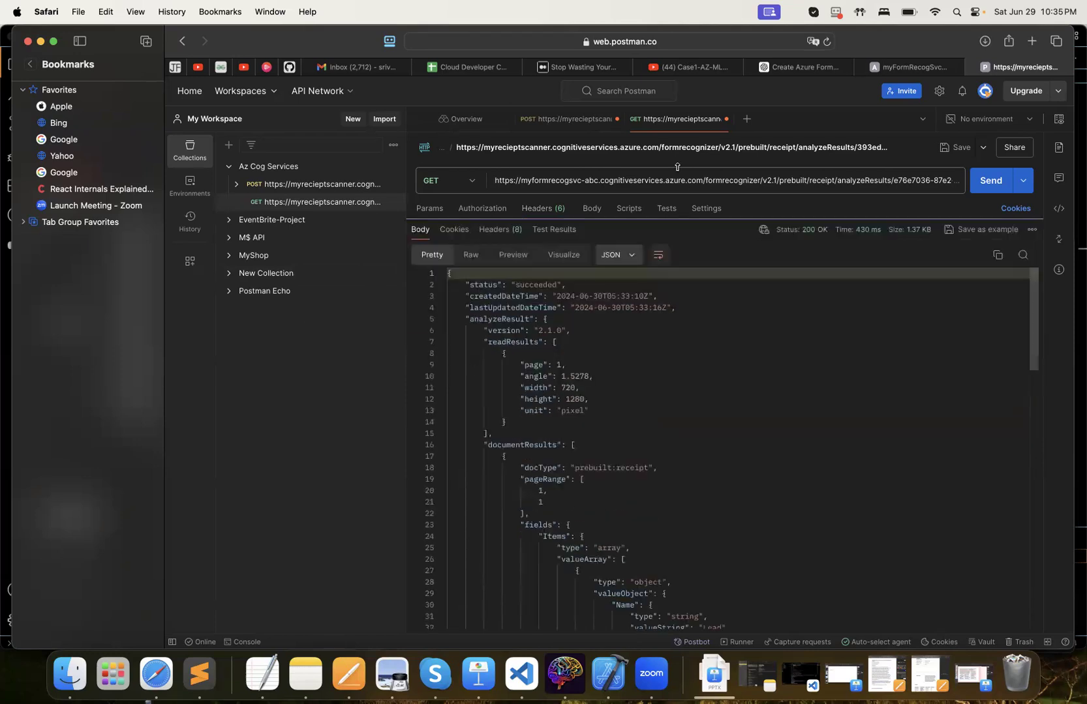
scroll(643, 406, down, 10)
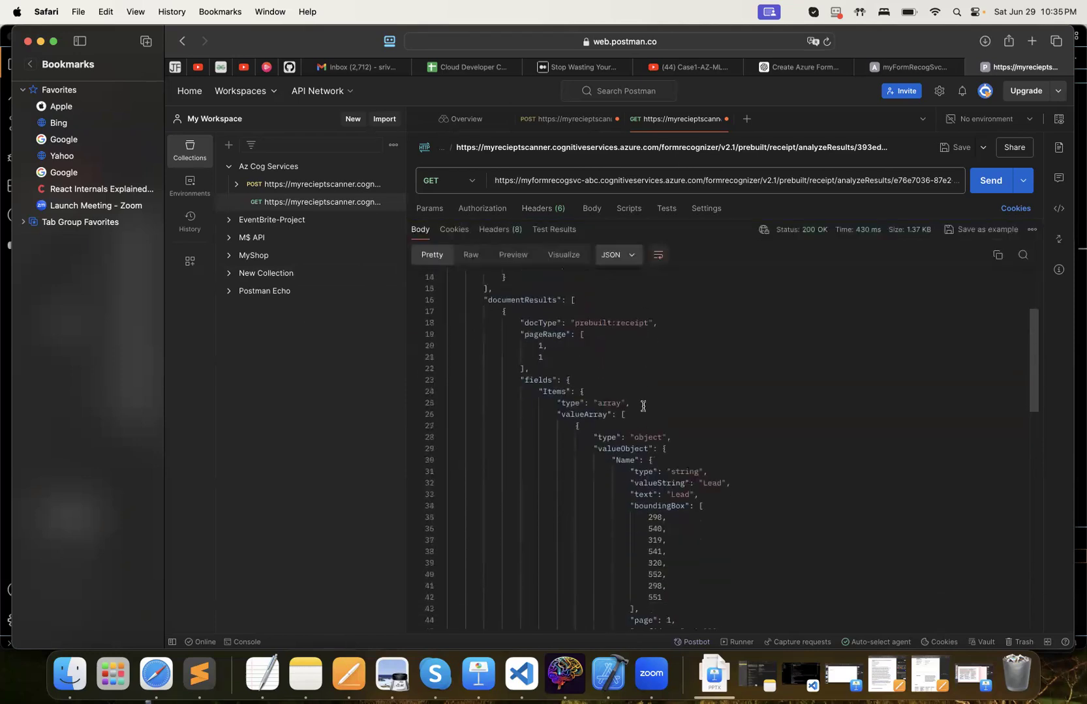
scroll(643, 406, down, 6)
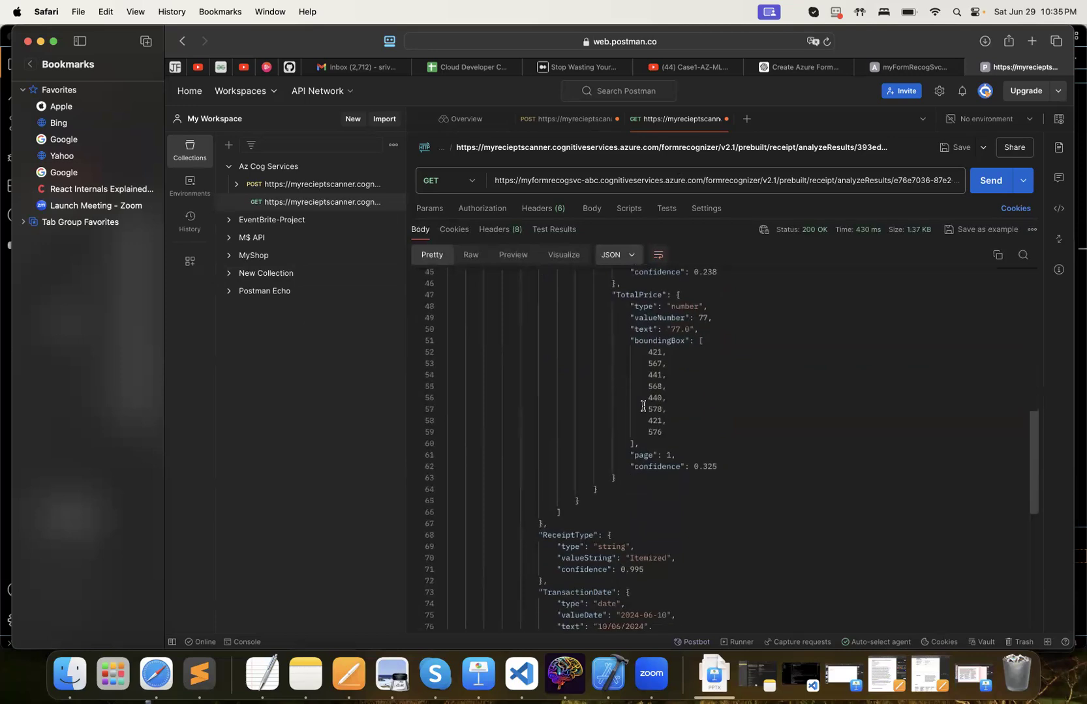
scroll(643, 405, down, 10)
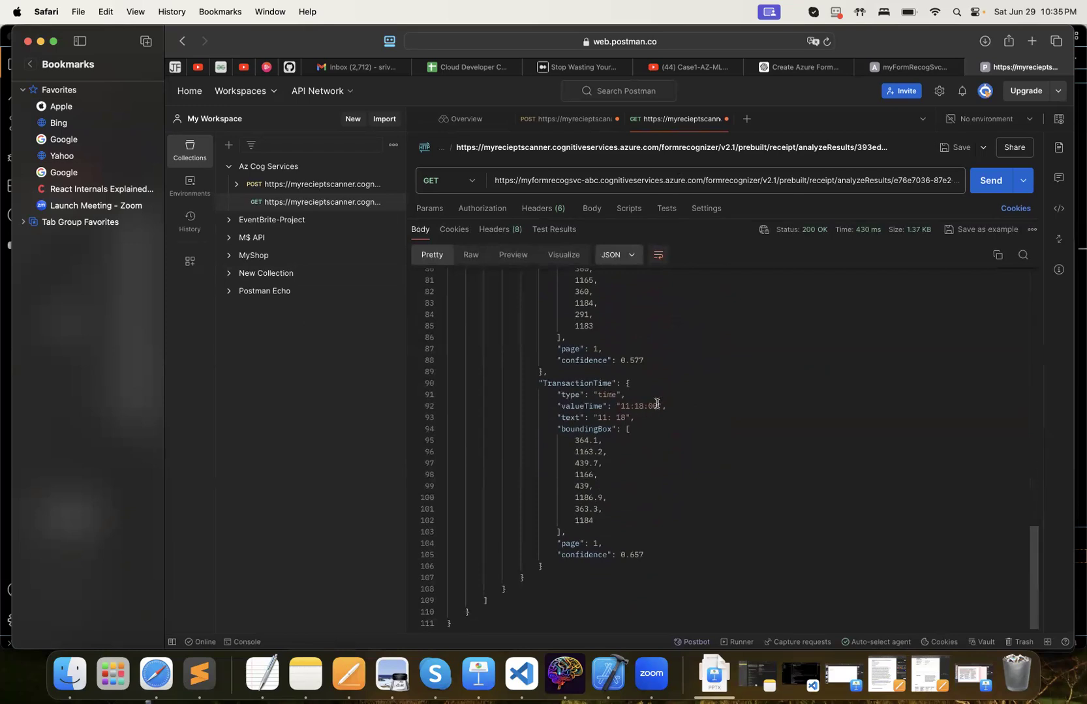
click(657, 405)
scroll(646, 398, up, 3)
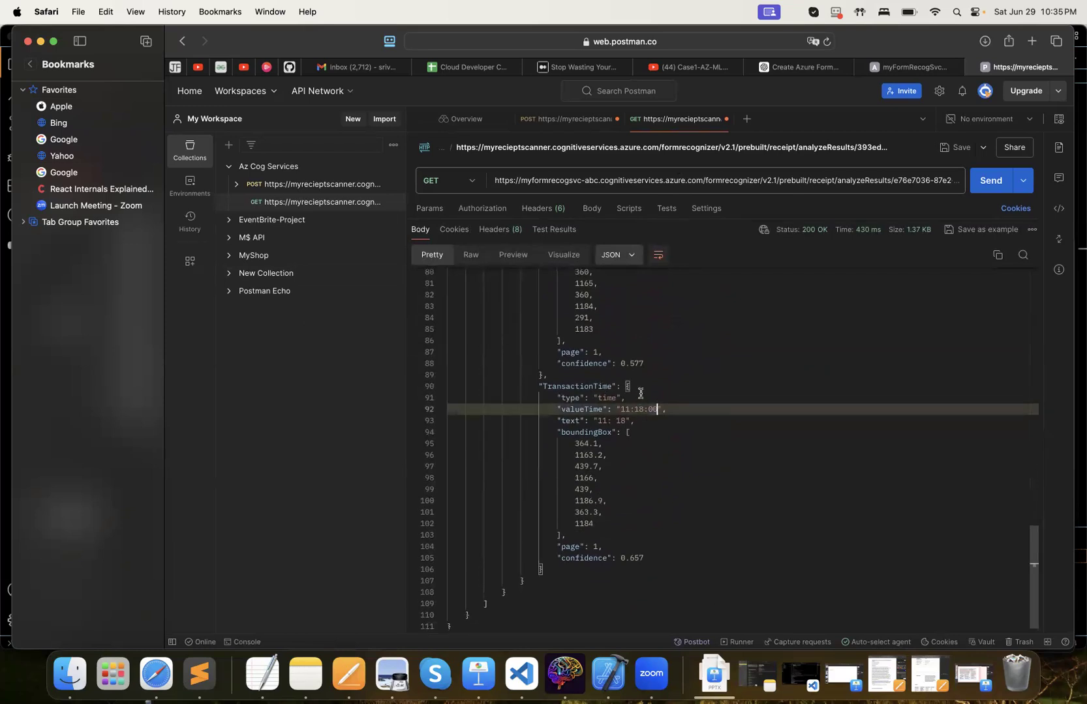
scroll(640, 394, up, 1)
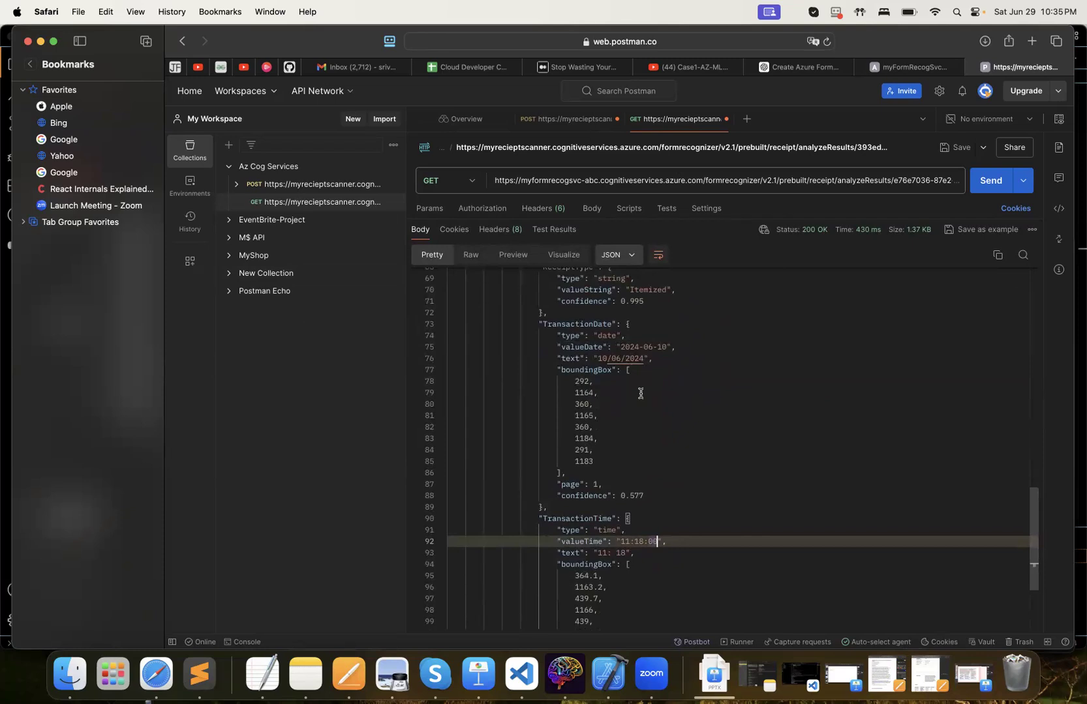
click(653, 348)
scroll(695, 401, up, 5)
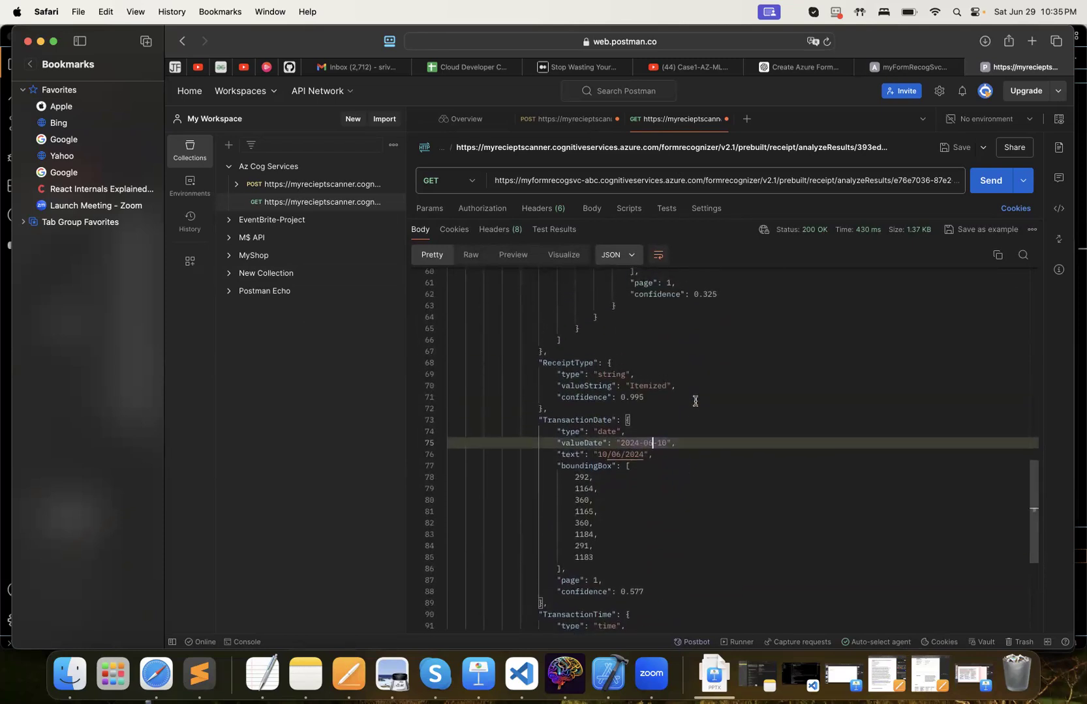
scroll(695, 401, up, 4)
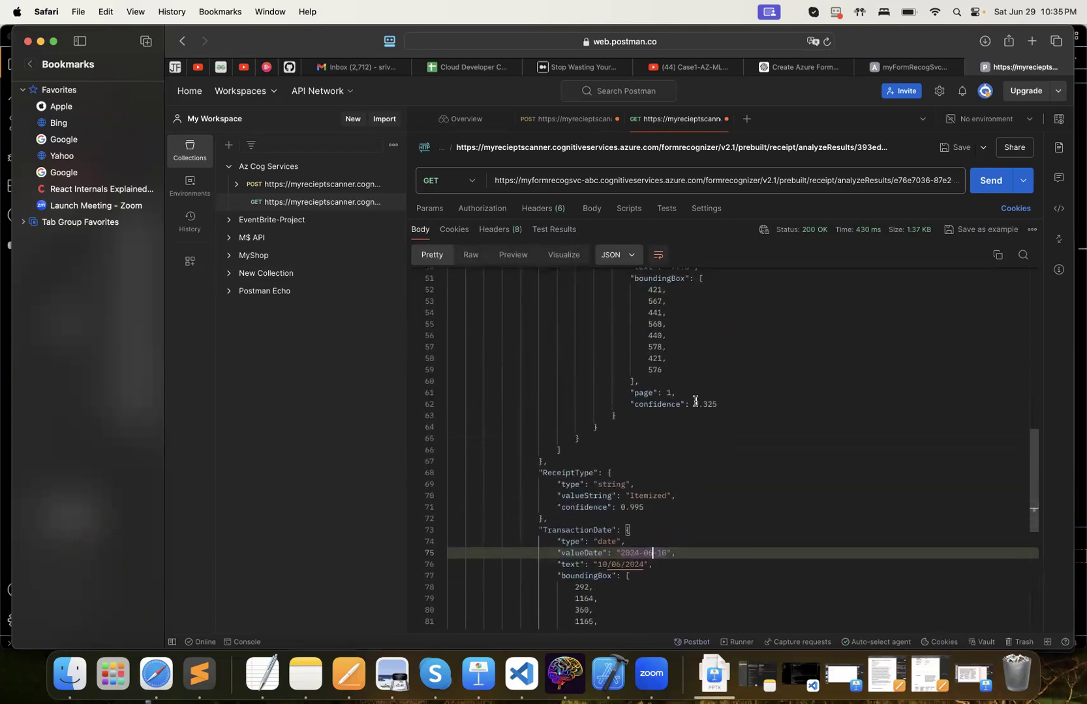
scroll(695, 401, up, 2)
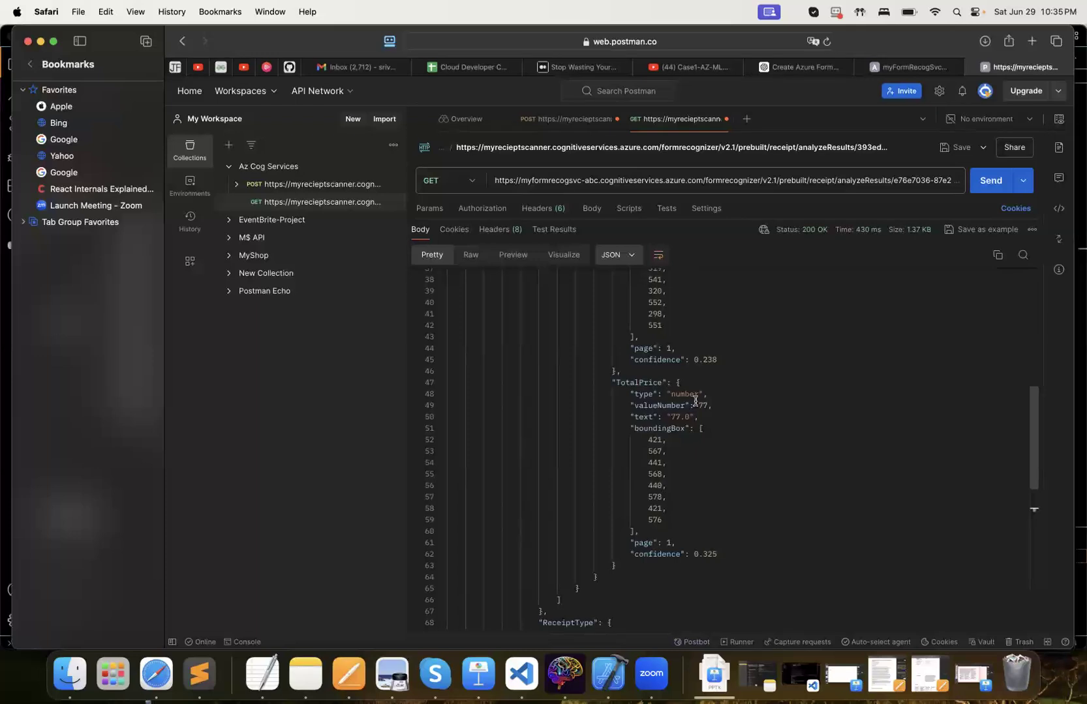
double_click(639, 382)
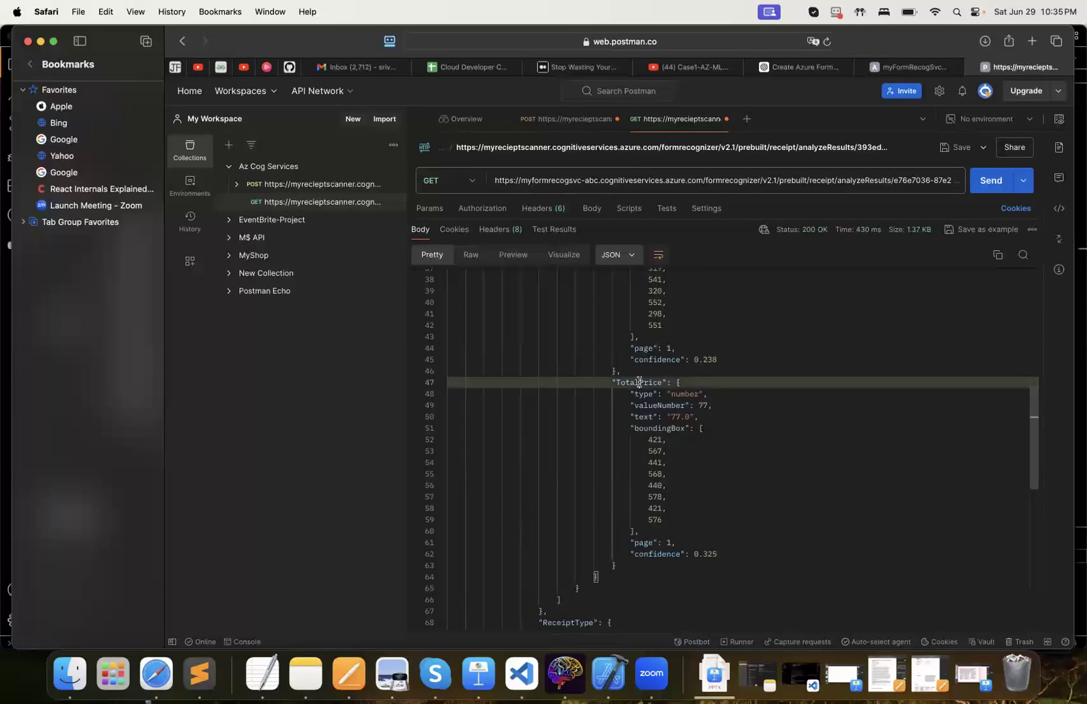
click(683, 416)
scroll(770, 470, up, 5)
scroll(771, 471, up, 9)
scroll(771, 470, up, 2)
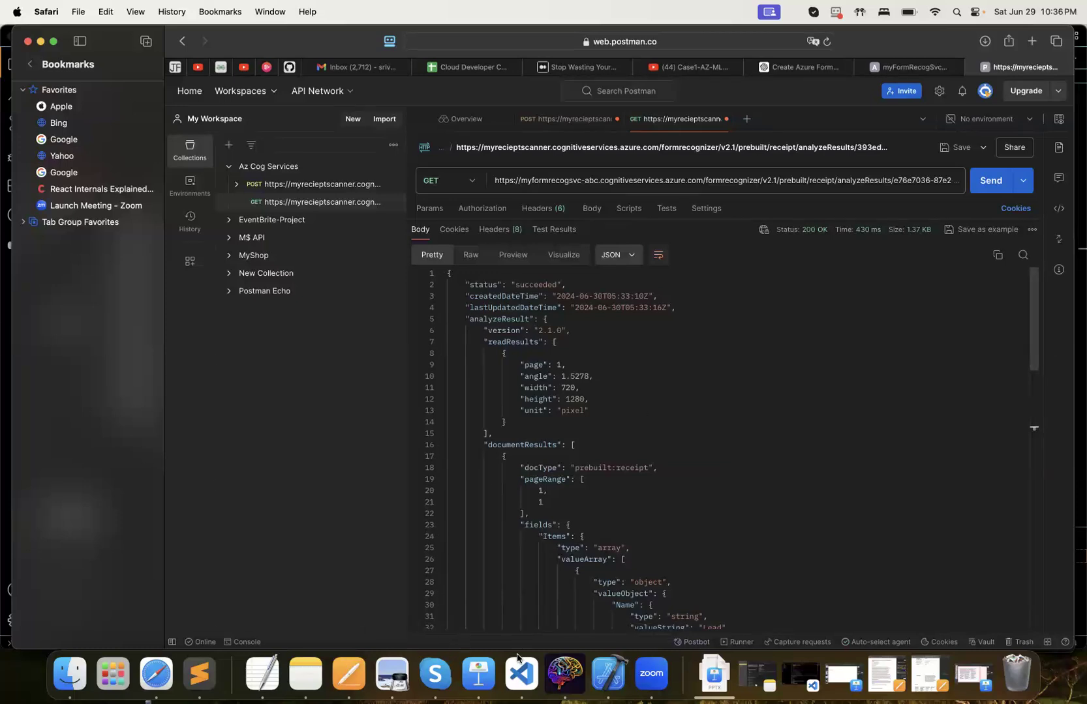
Switch to Visual Studio Code and examine the axios.post call in FormRecognizer.js, including its endpoint URL, Content-Type header and subscription-key header
click(522, 680)
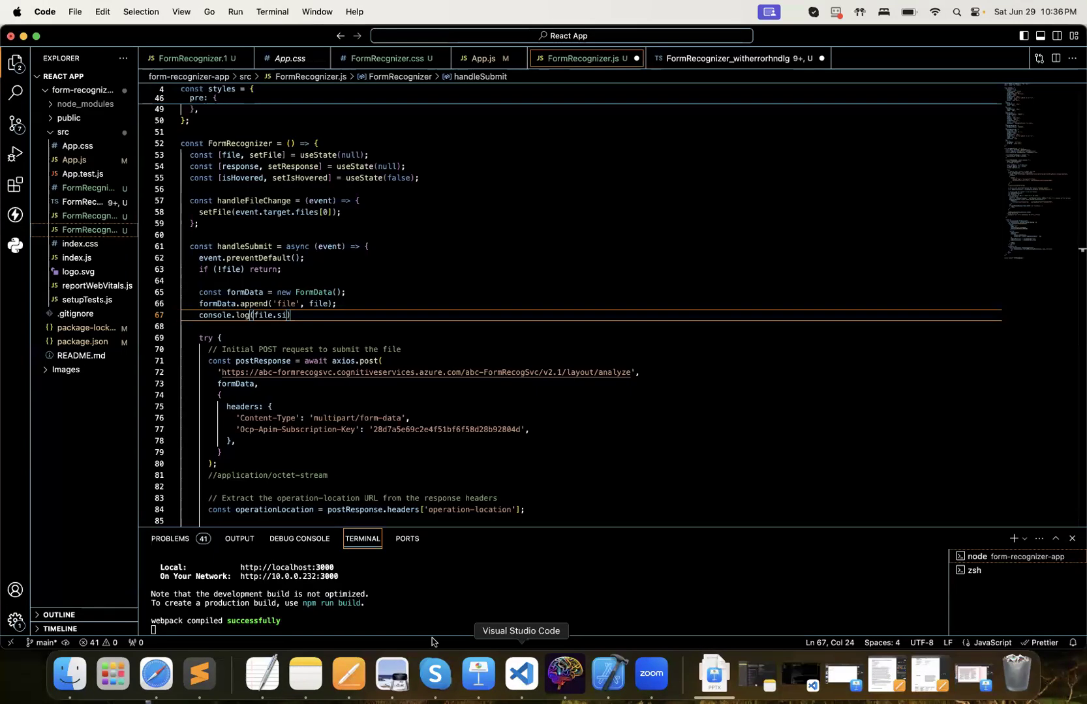
click(469, 194)
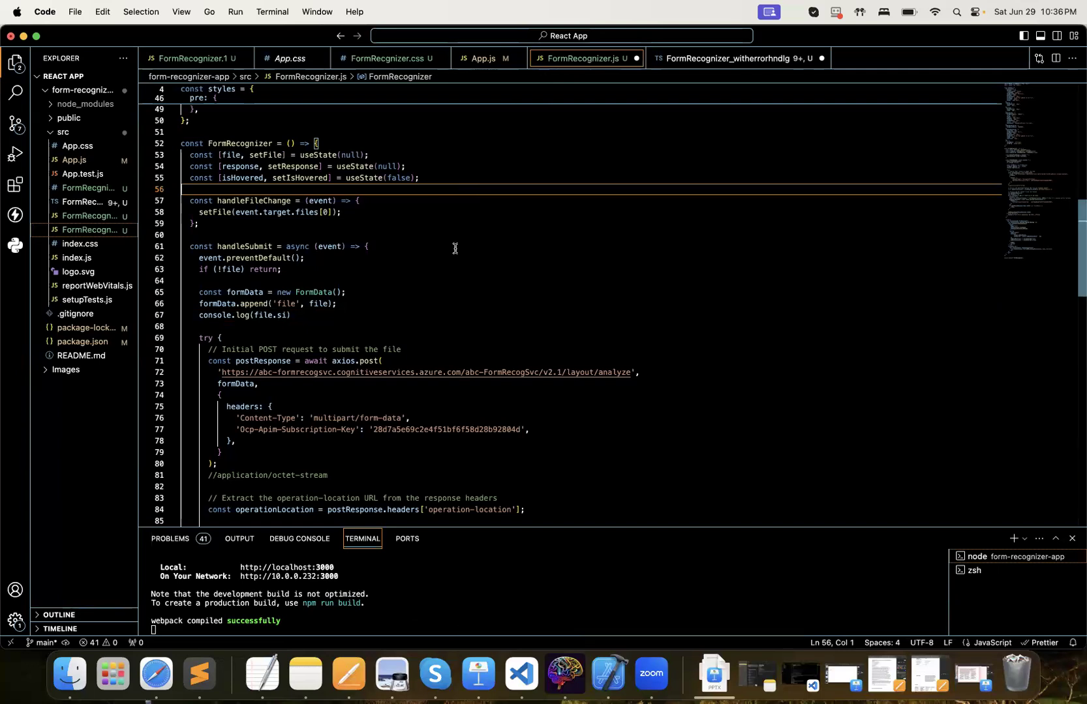
scroll(455, 249, up, 3)
scroll(455, 249, down, 5)
scroll(454, 248, down, 5)
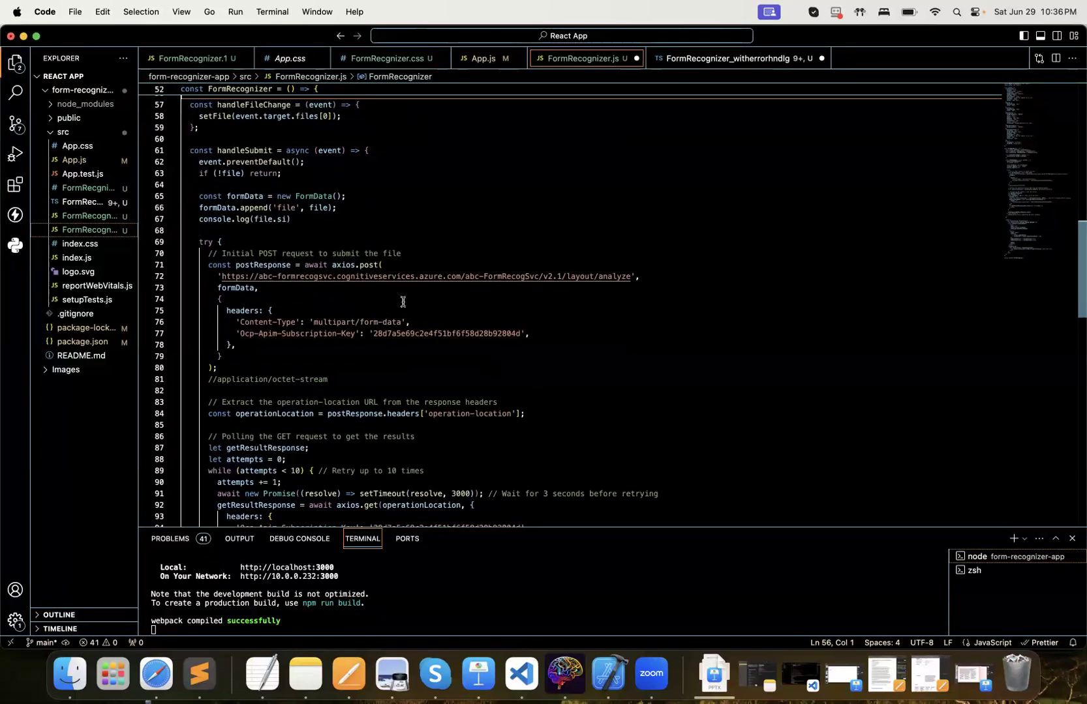
click(389, 265)
click(325, 294)
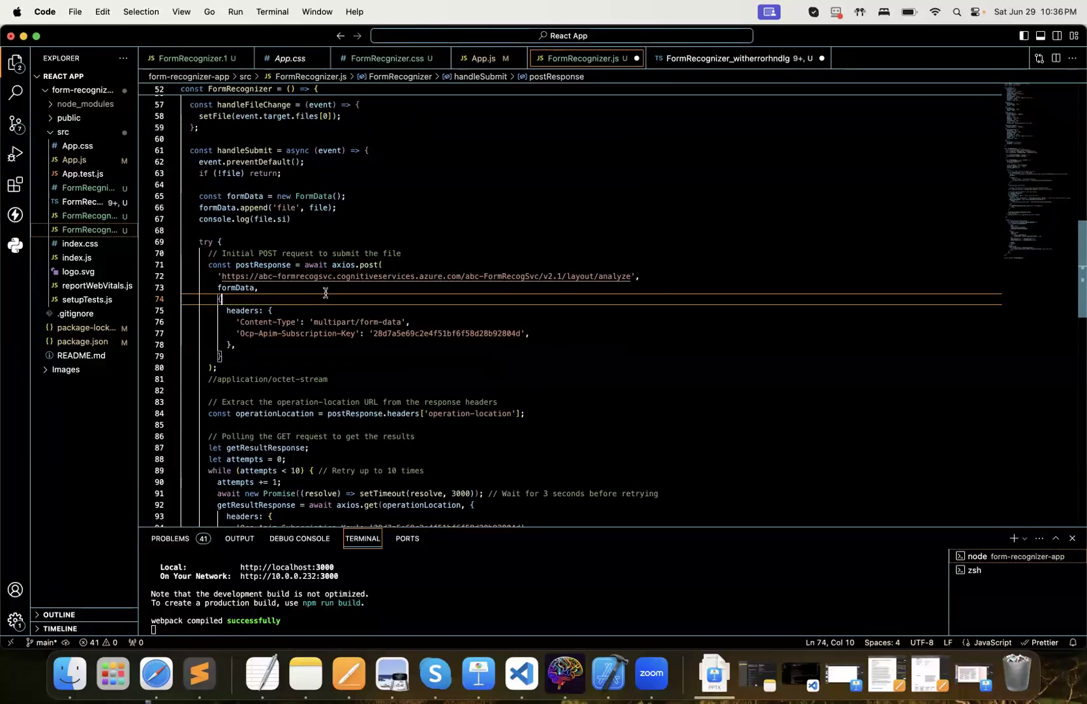
click(478, 276)
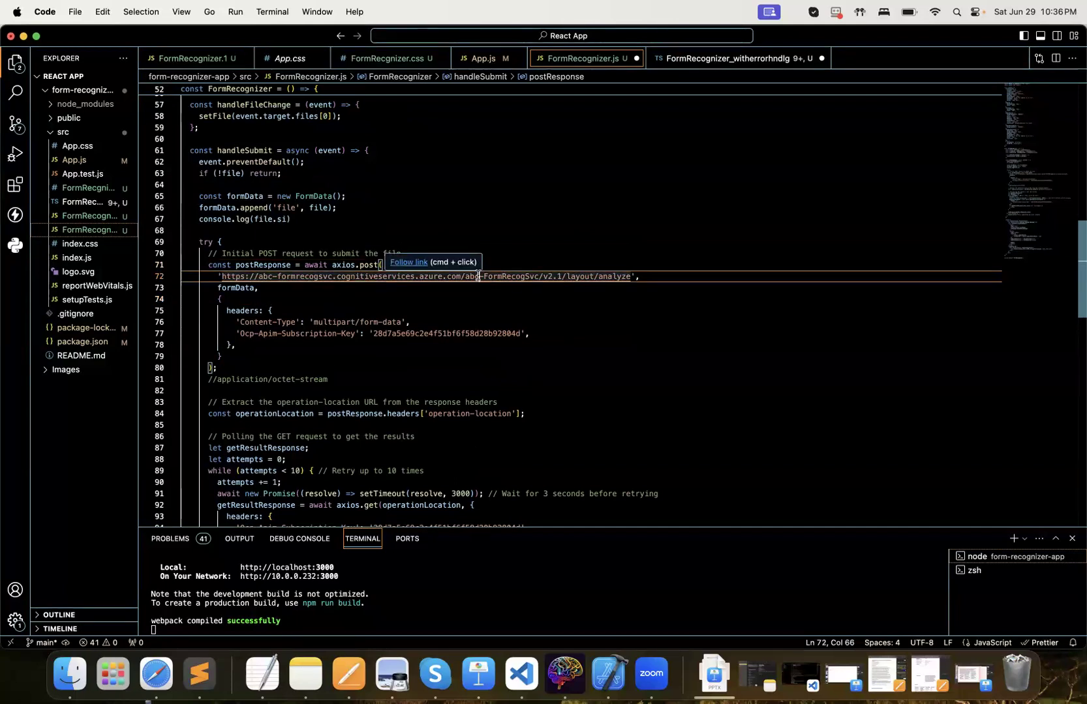
click(389, 337)
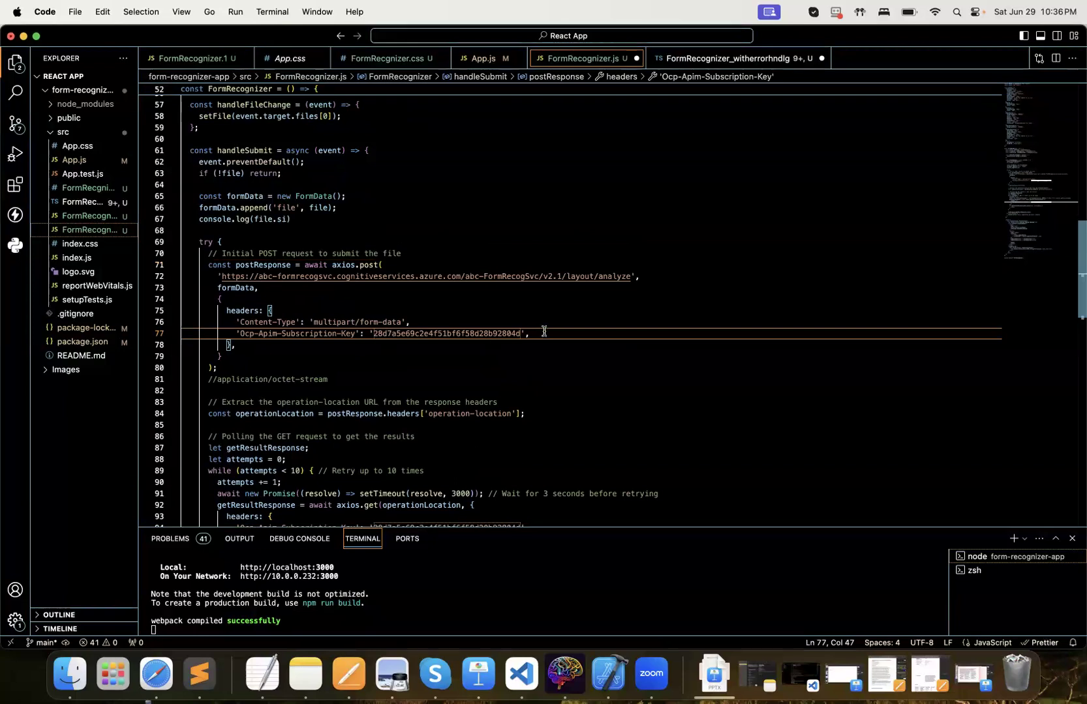
drag(485, 333, 474, 329)
click(474, 332)
Examine the operation-location extraction and the GET polling loop, including its retry limit, setTimeout delay, axios.get call and subscription-key header
scroll(390, 437, down, 1)
scroll(390, 437, down, 3)
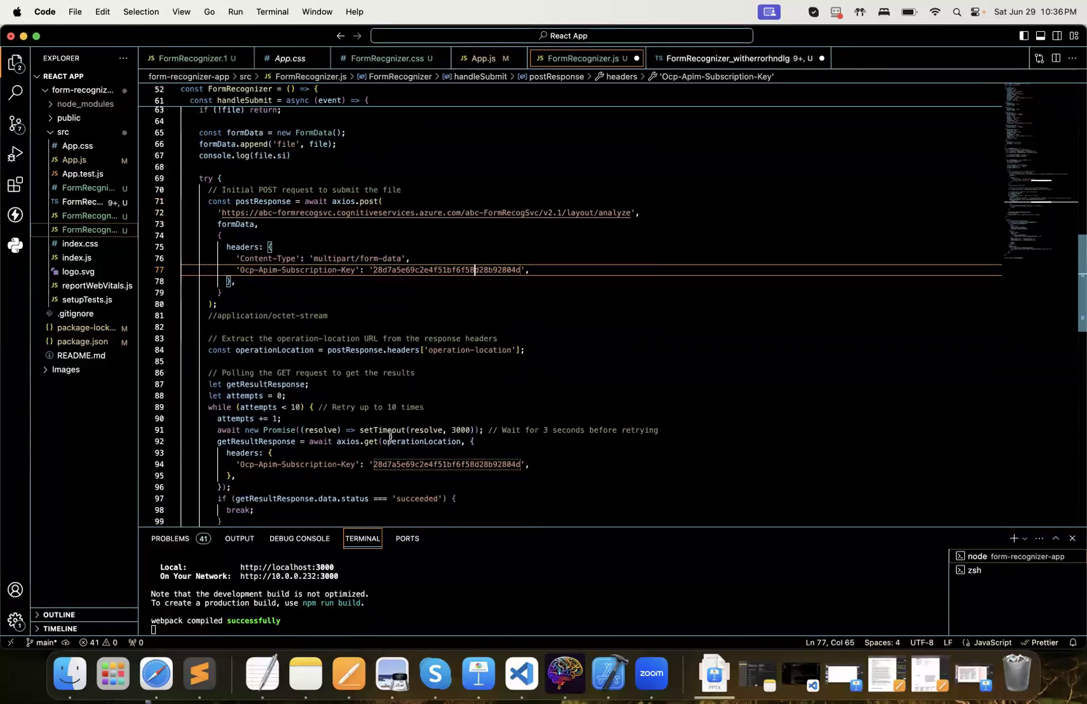
scroll(390, 437, down, 2)
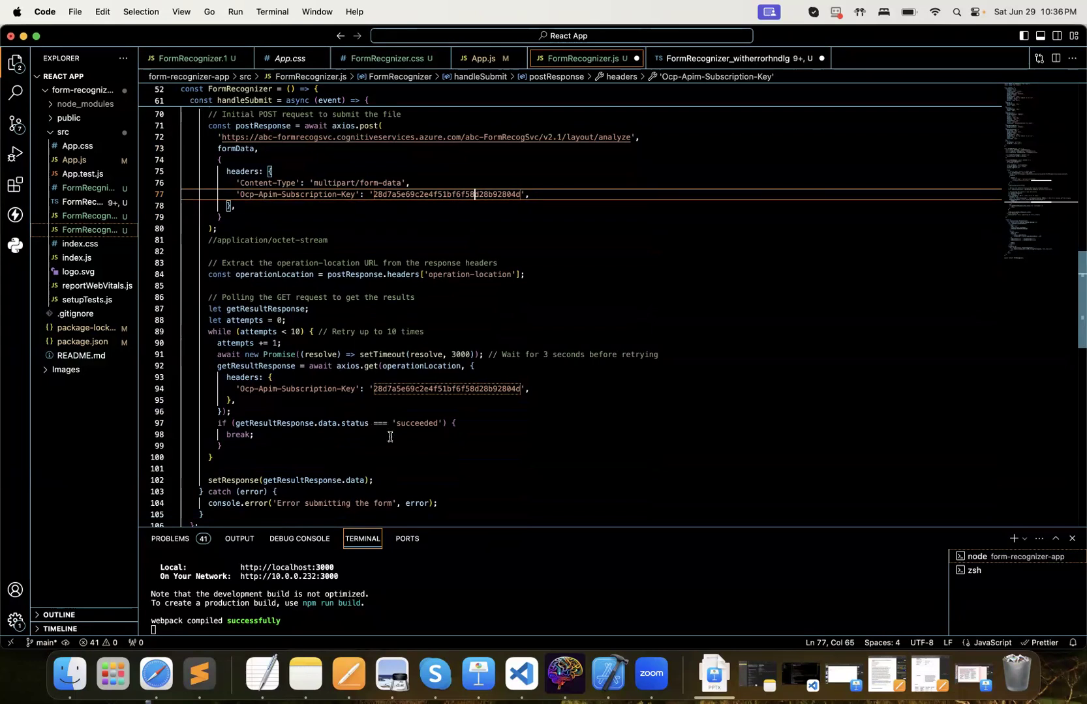
click(385, 354)
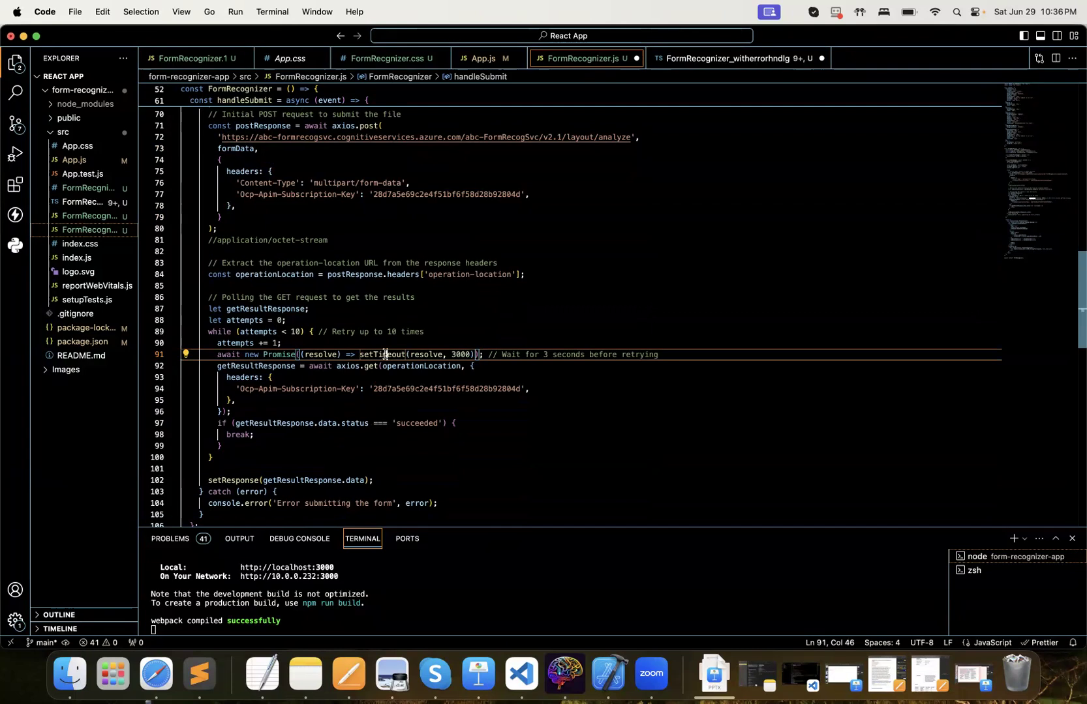
click(446, 332)
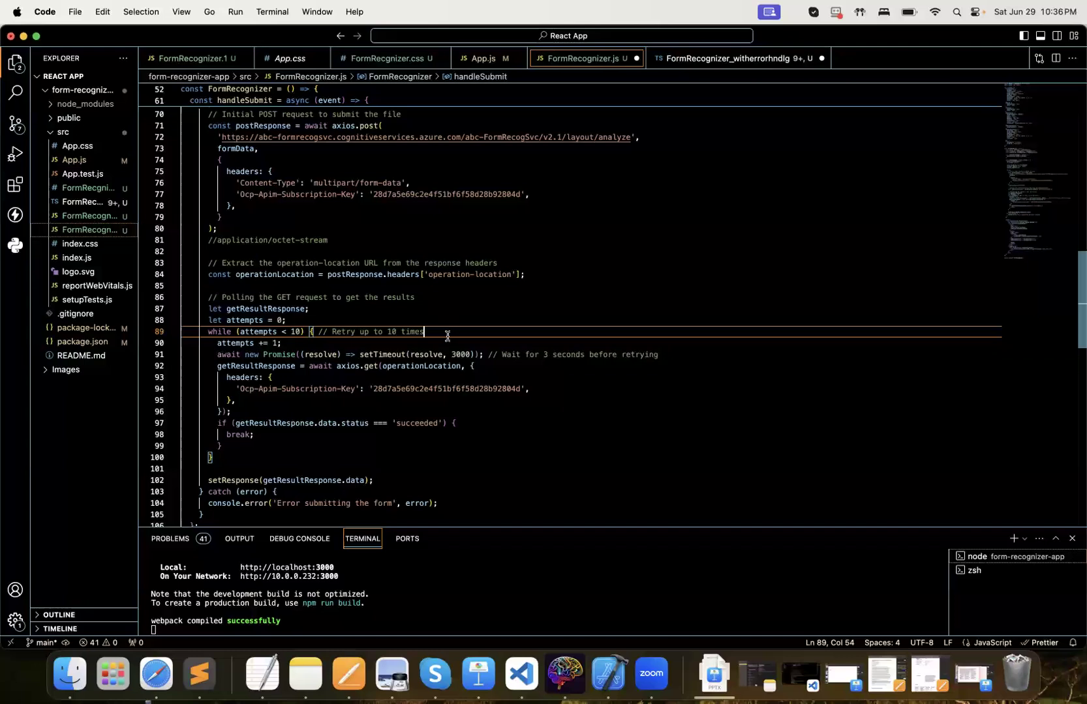
scroll(465, 374, down, 2)
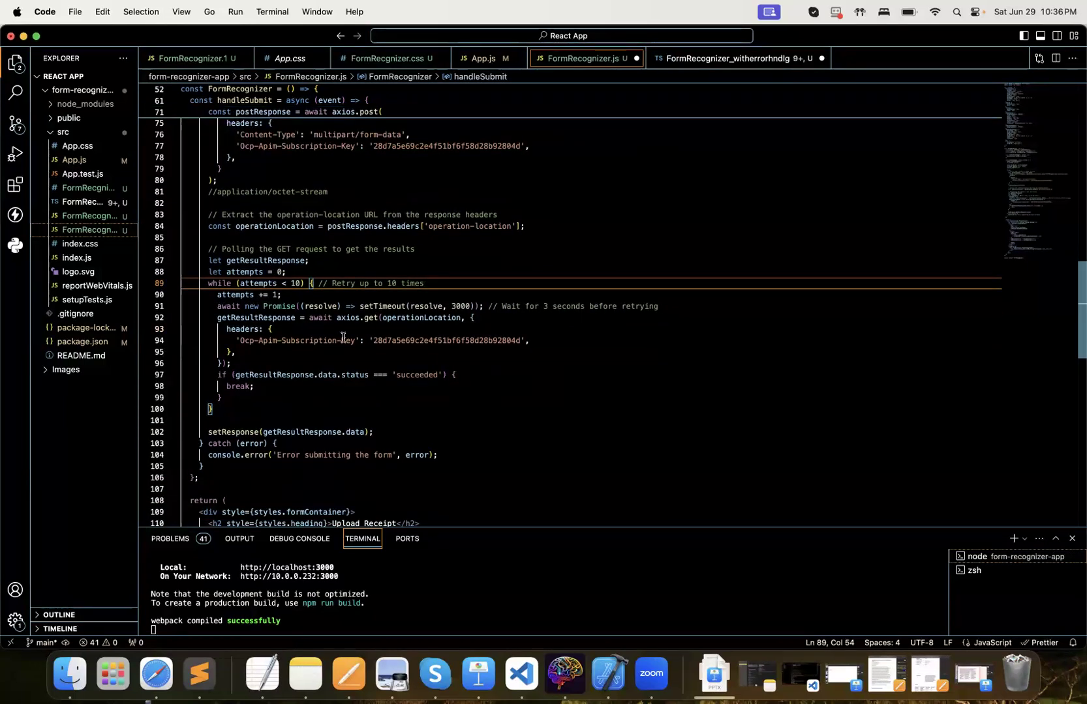
click(469, 318)
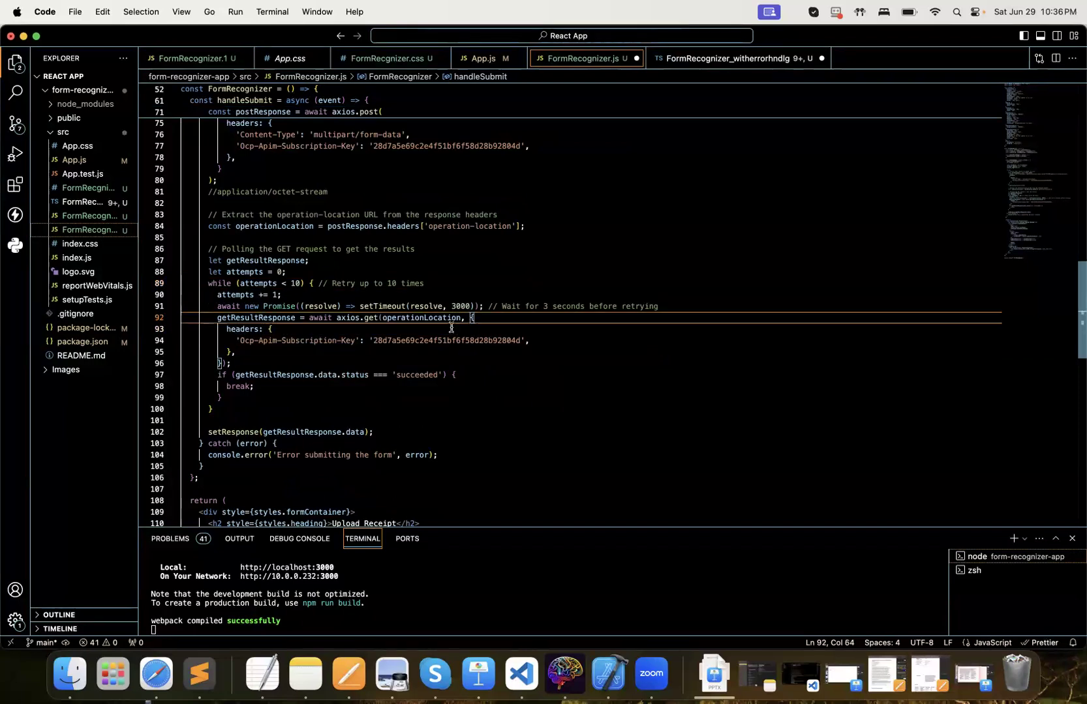
click(368, 317)
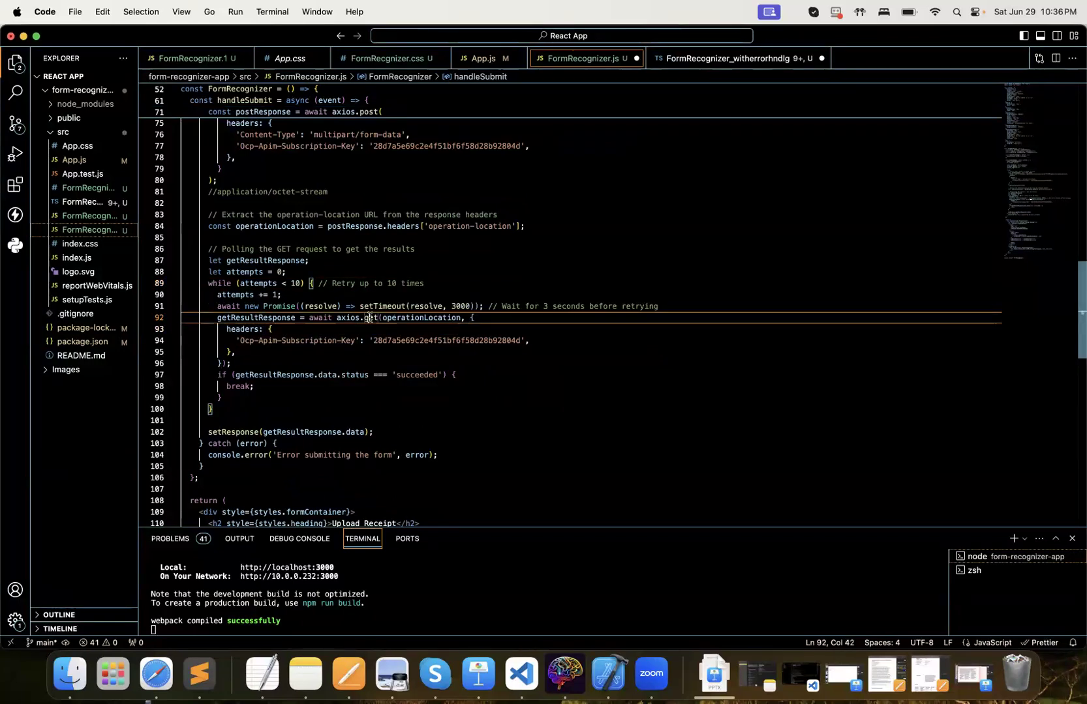
click(419, 336)
Examine the setResponse call that stores getResultResponse.data, the catch block's error handling and the receipt upload form's markup
scroll(419, 337, down, 3)
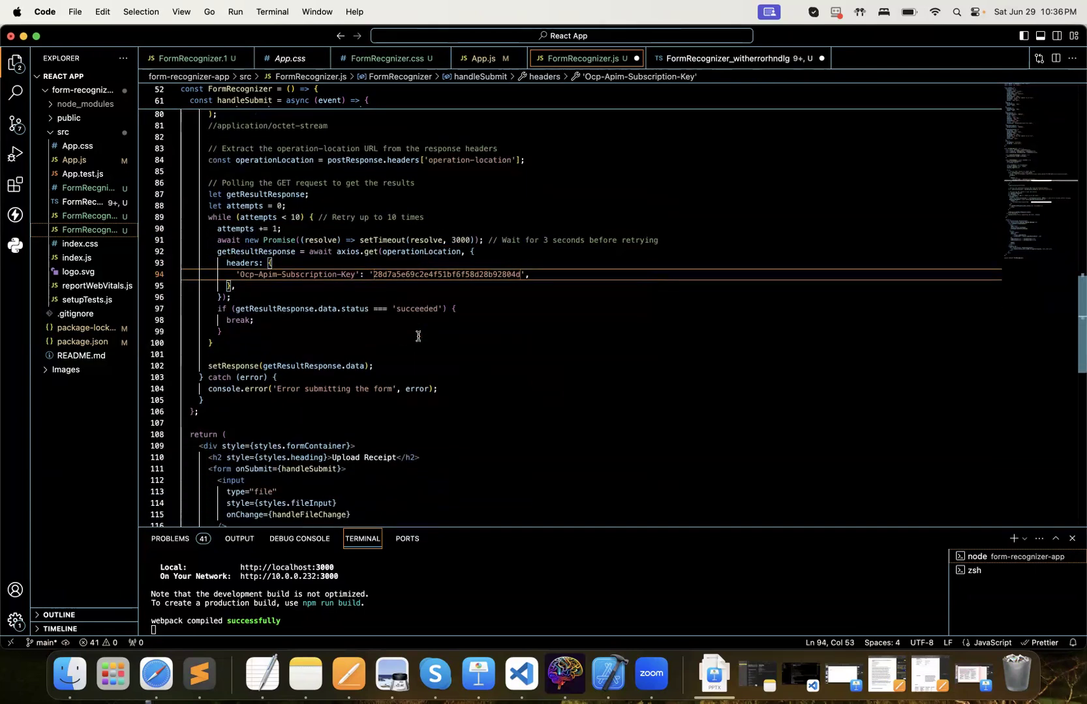
scroll(419, 336, down, 5)
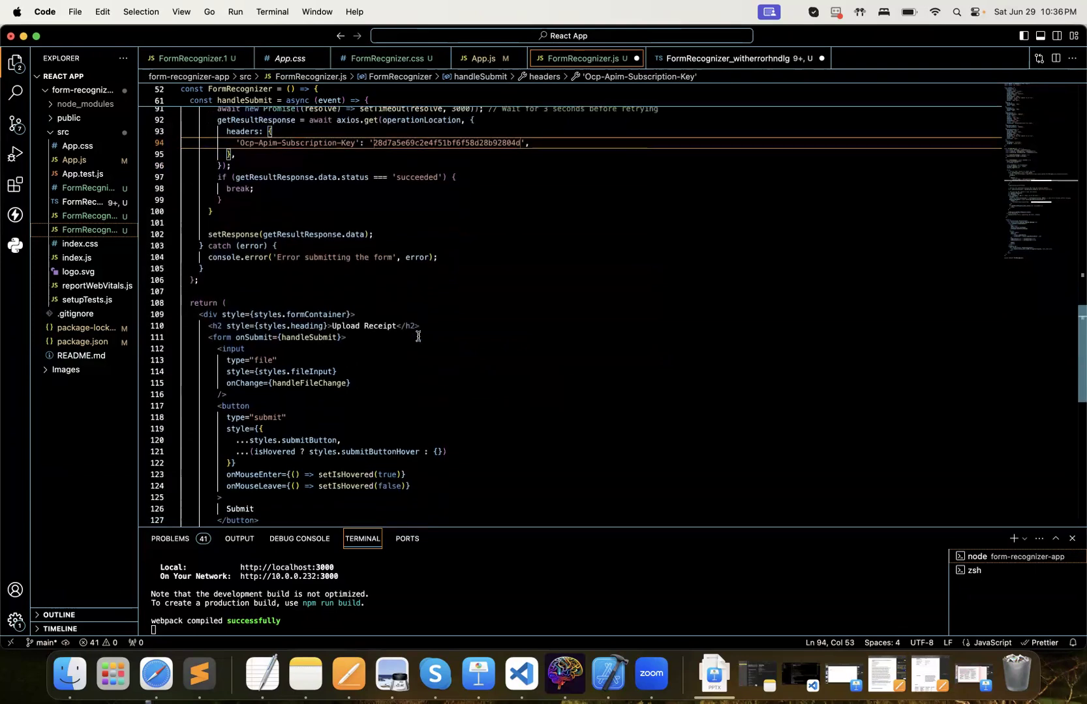
double_click(309, 235)
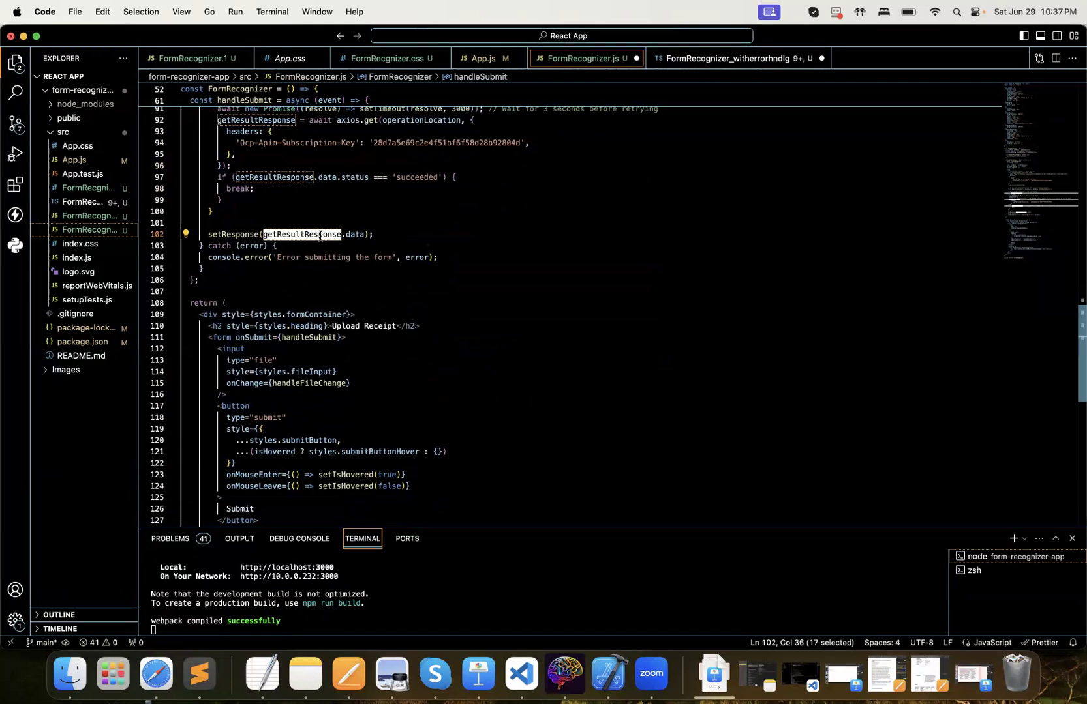
double_click(354, 235)
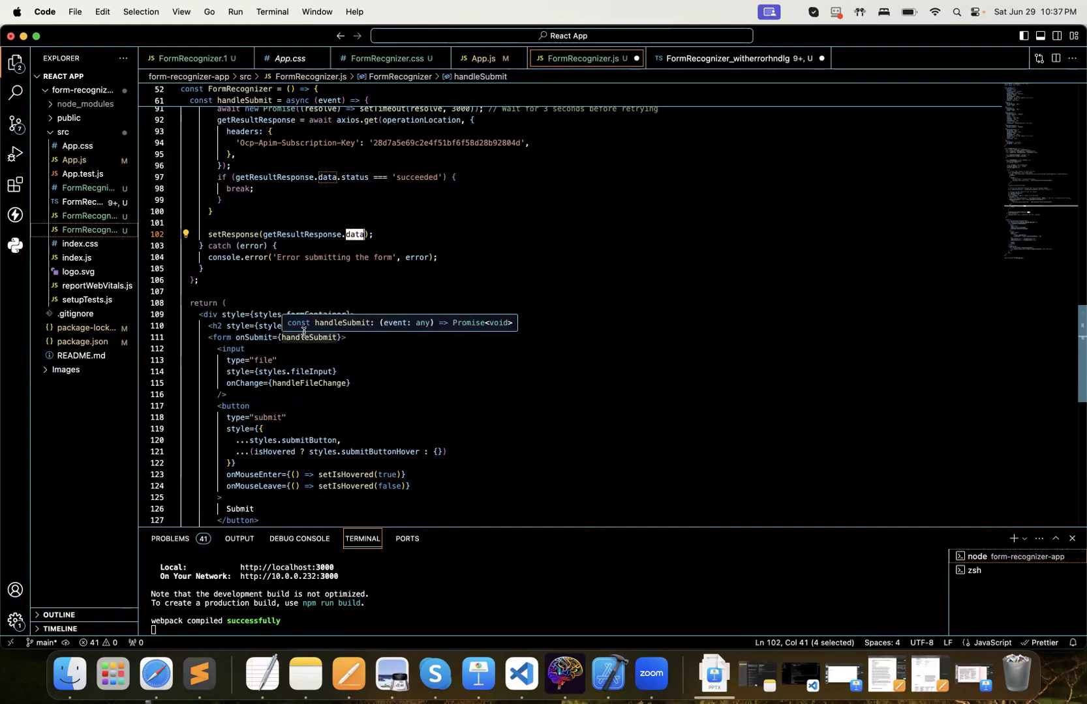
click(306, 246)
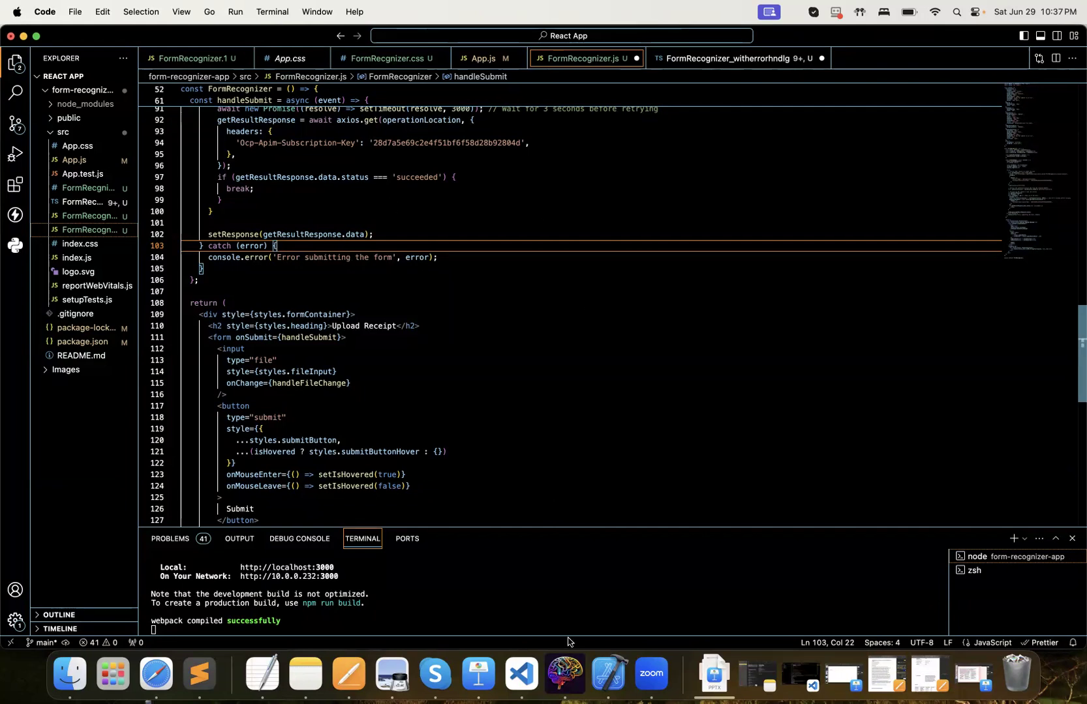
click(630, 411)
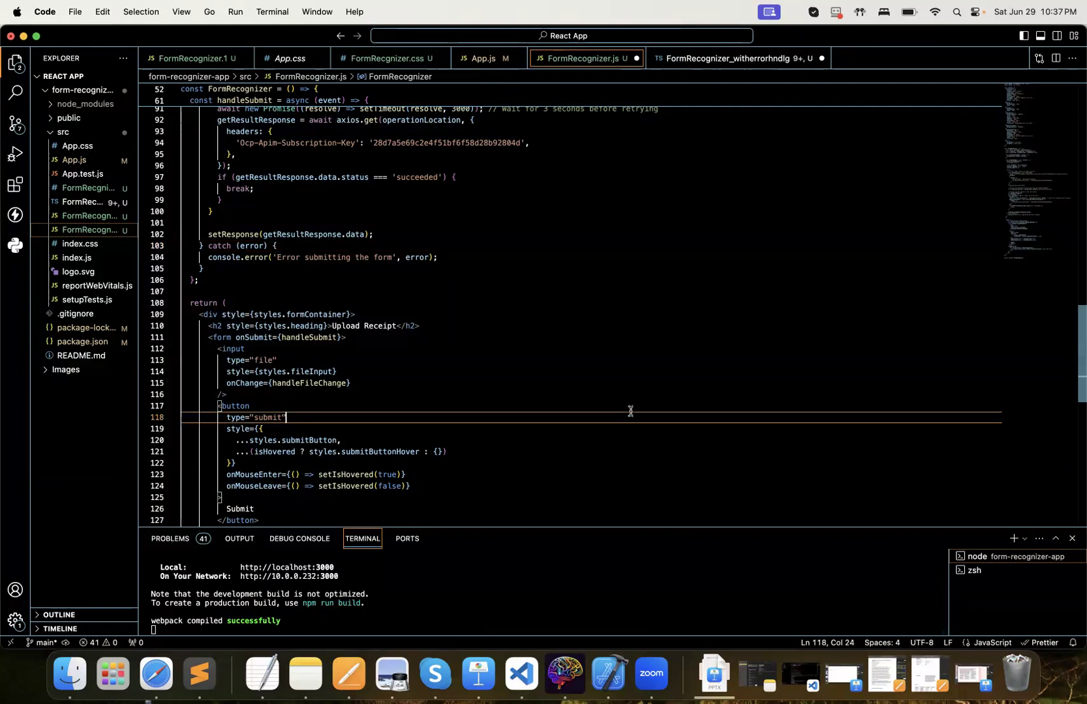